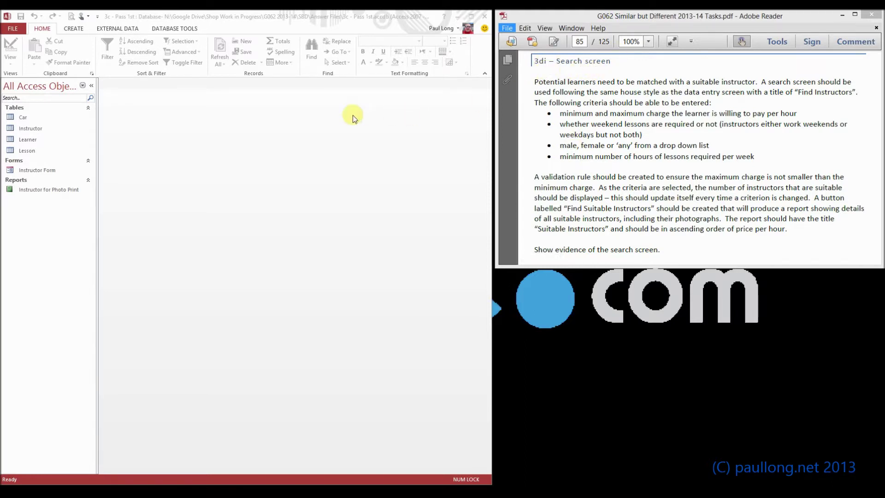
Save a copy of the database as '3d - Pass 1st.accdb' and enable its content
click(15, 30)
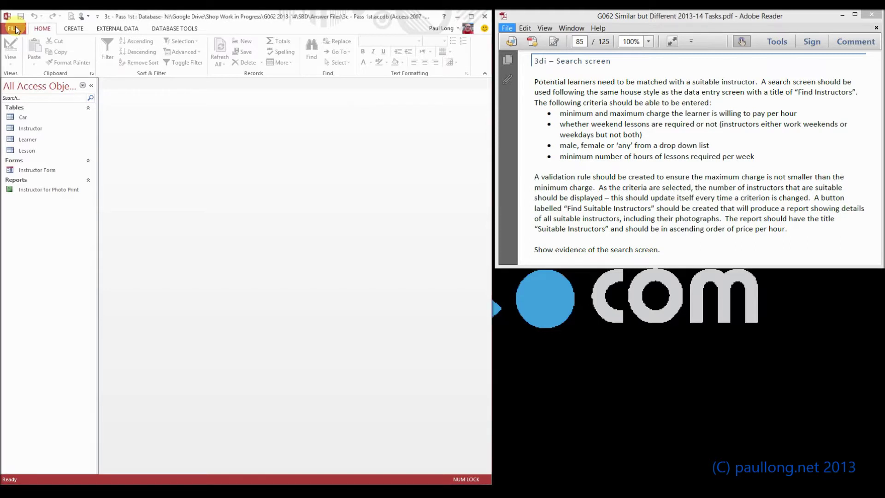
click(15, 30)
click(26, 121)
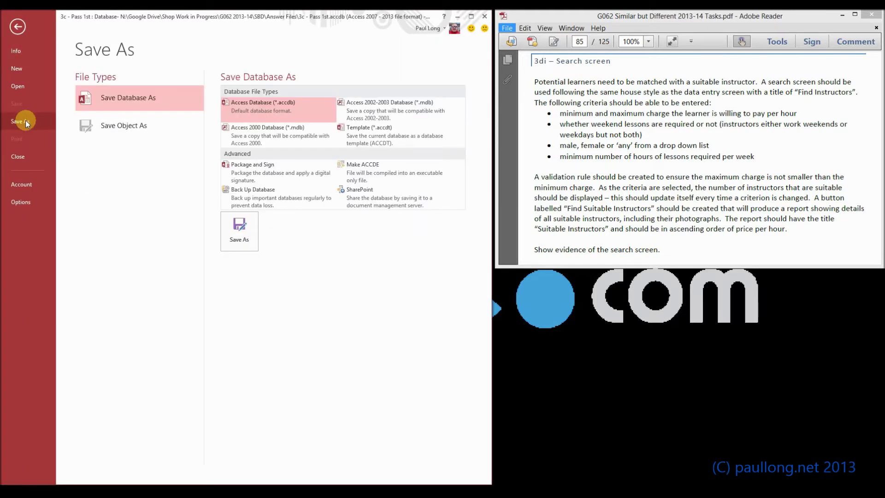
click(248, 222)
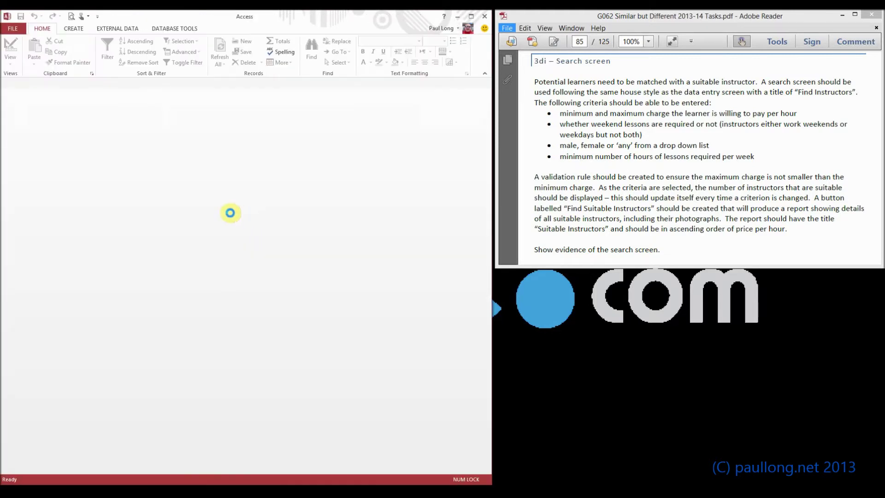
key(Home)
key(Right)
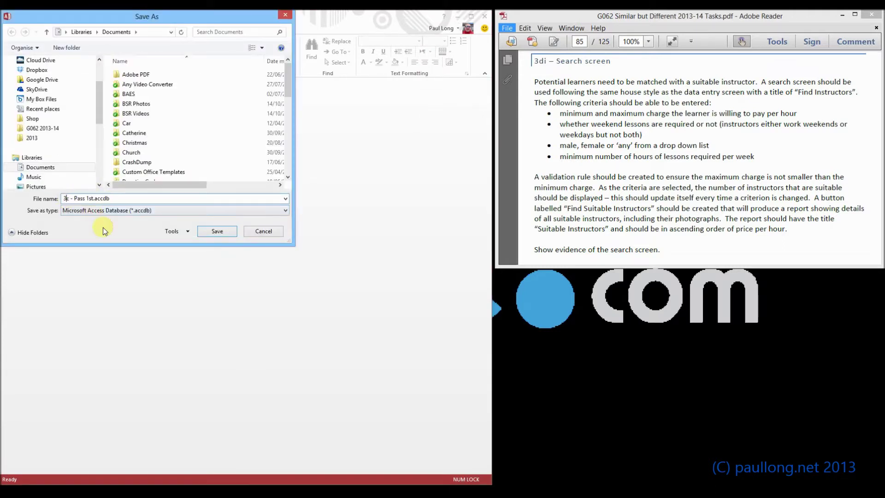
key(Delete)
text(d)
key(Return)
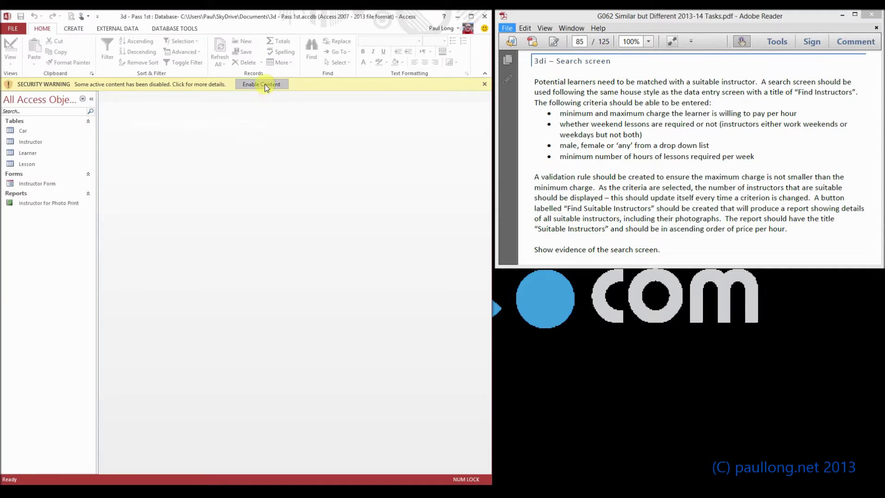
click(264, 84)
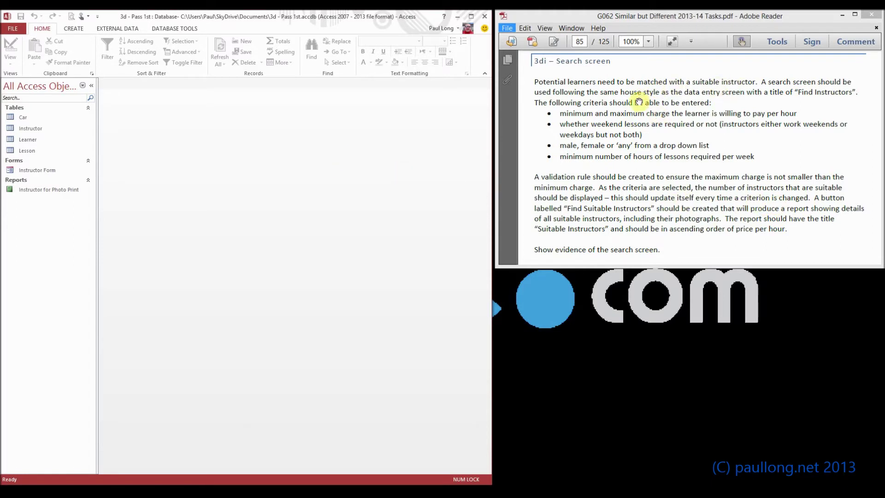
click(35, 172)
Preview and close the Instructor Form, then start a new blank form in Design View
double_click(35, 174)
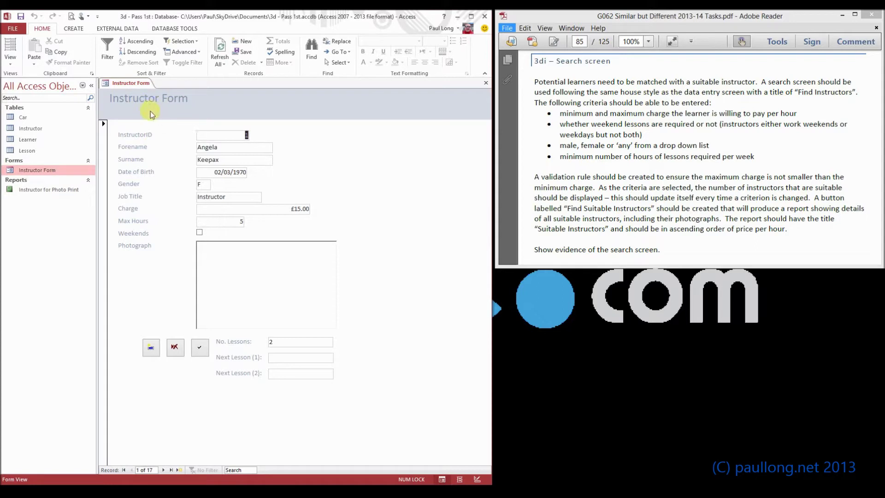
right_click(140, 87)
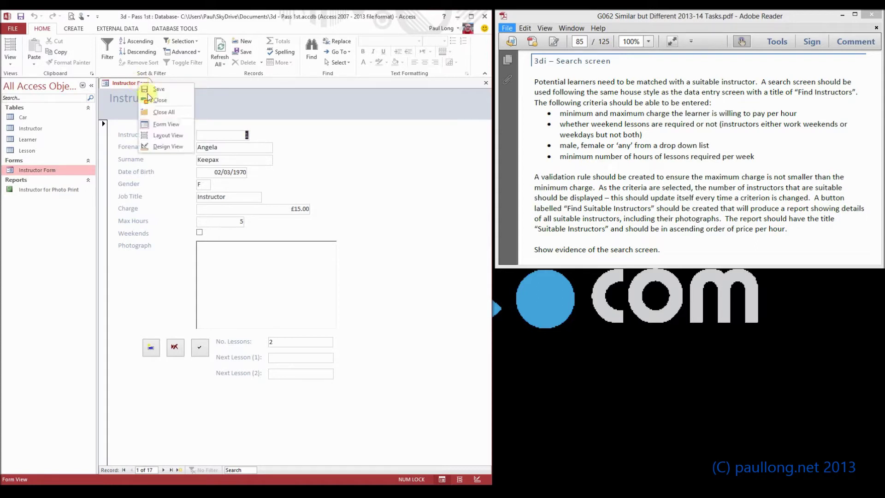
click(156, 99)
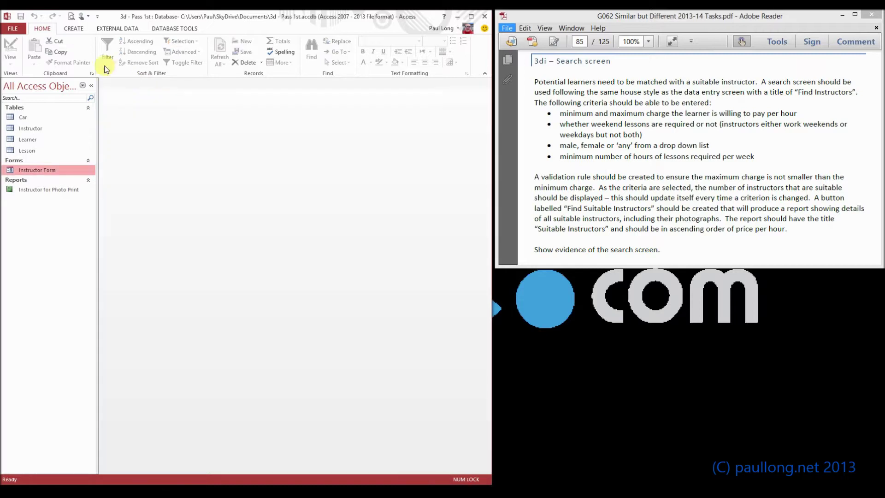
click(79, 31)
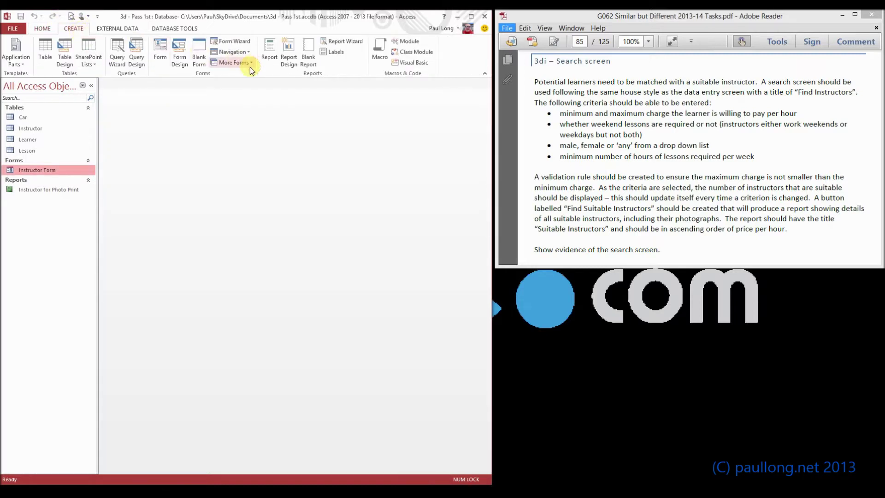
click(178, 56)
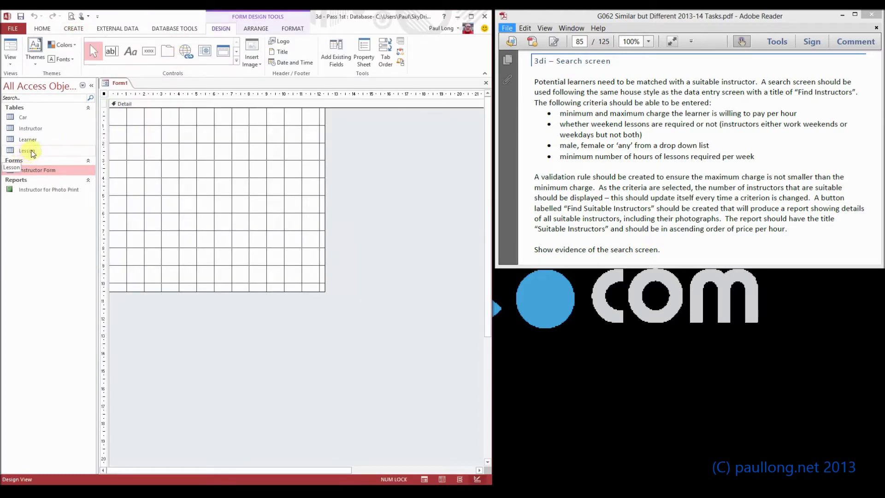
Copy the Instructor Form's title label in Design View and return to Form1
double_click(33, 170)
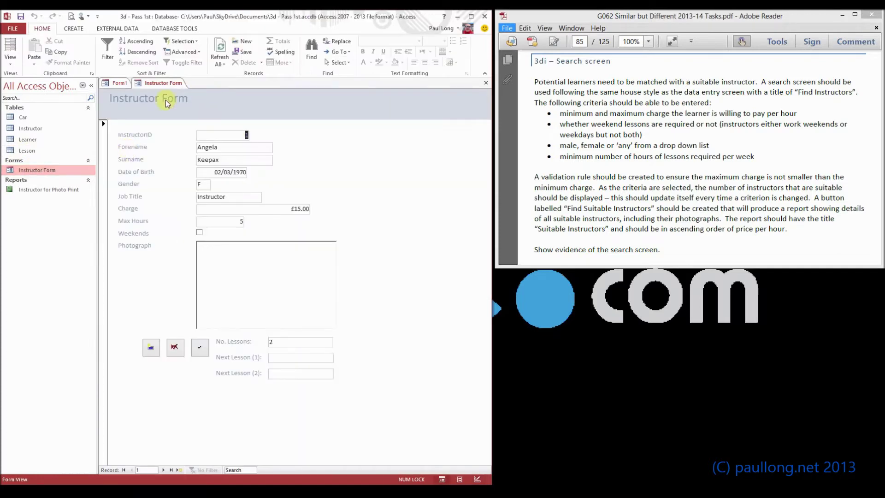
click(10, 62)
click(31, 115)
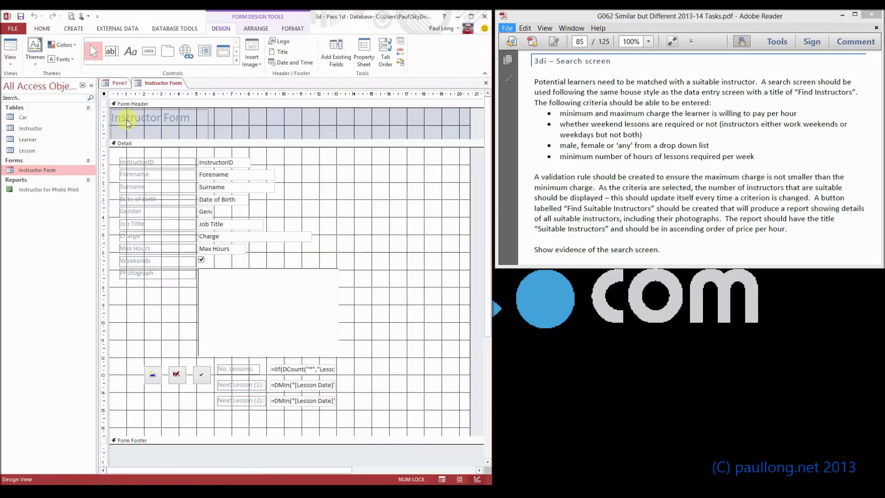
right_click(158, 120)
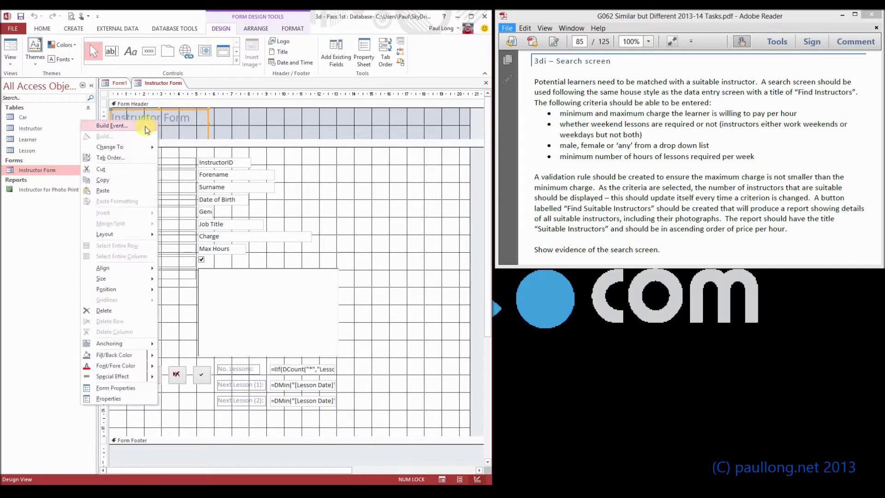
click(106, 179)
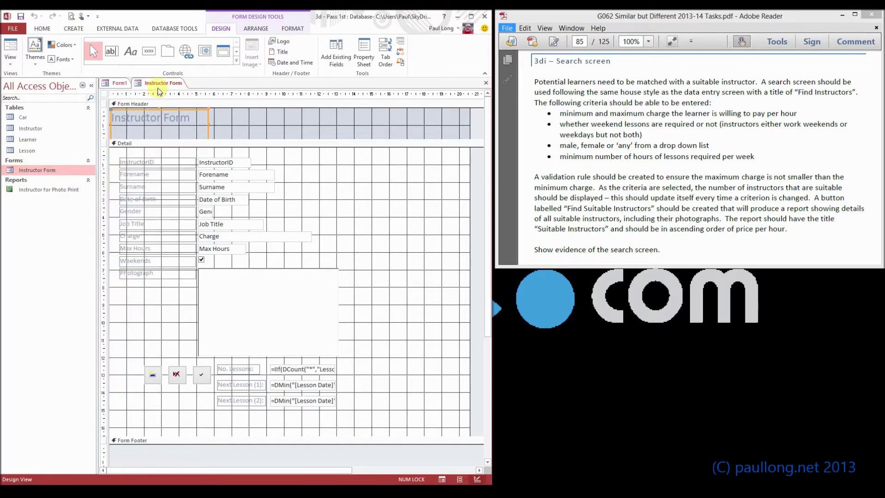
click(120, 83)
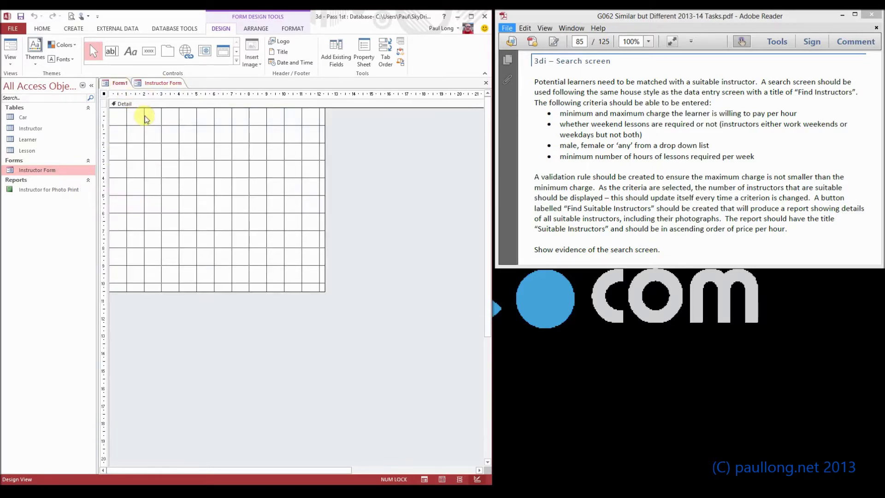
Paste the copied title label and reword it to 'Find Instructors'
key(ctrl+v)
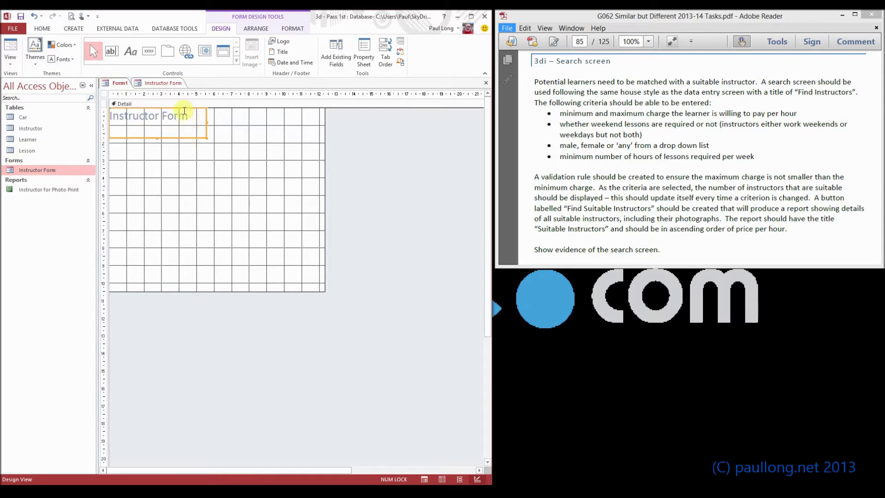
click(186, 115)
drag(187, 115, 111, 120)
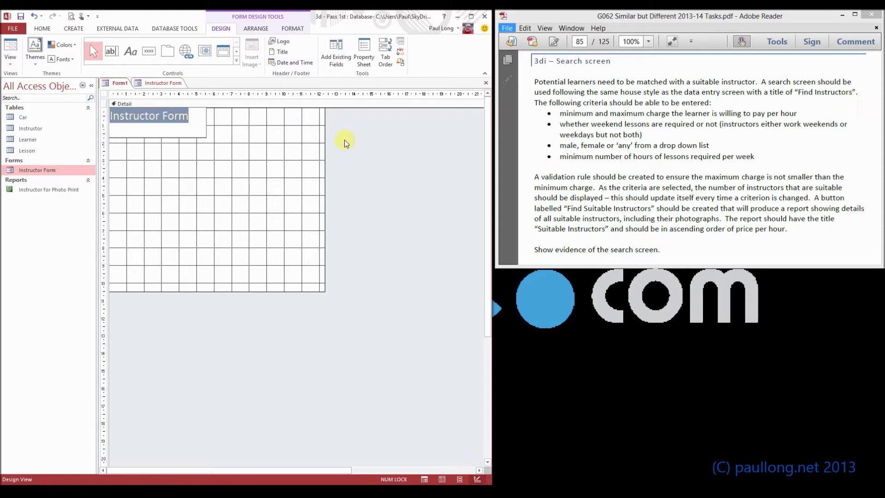
text(Find Inst)
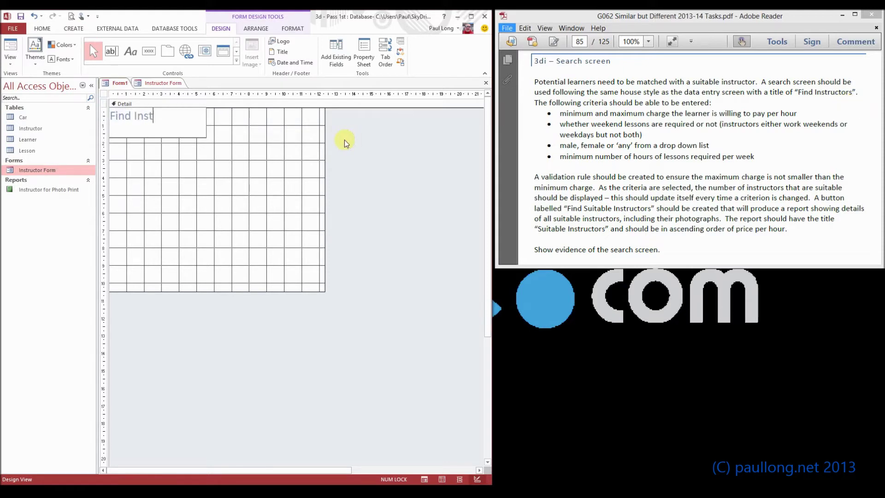
text(ructors)
click(126, 104)
Save the new form as 'Find Instructors'
click(20, 16)
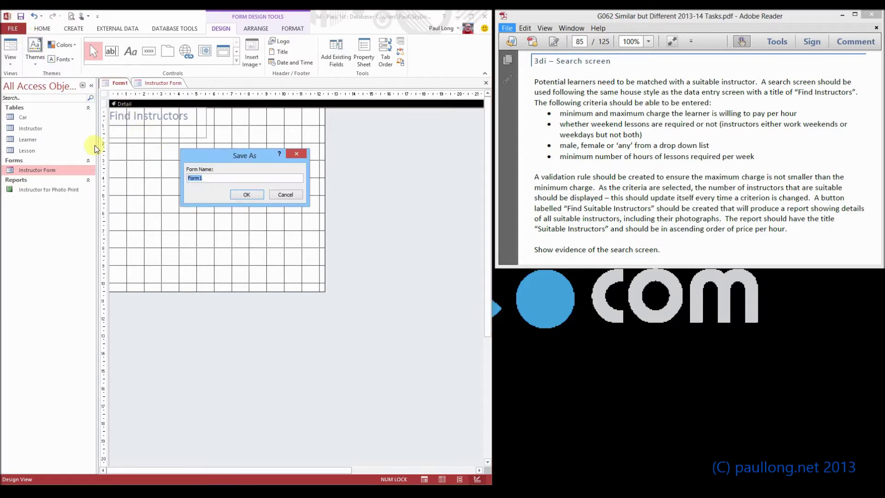
text(F)
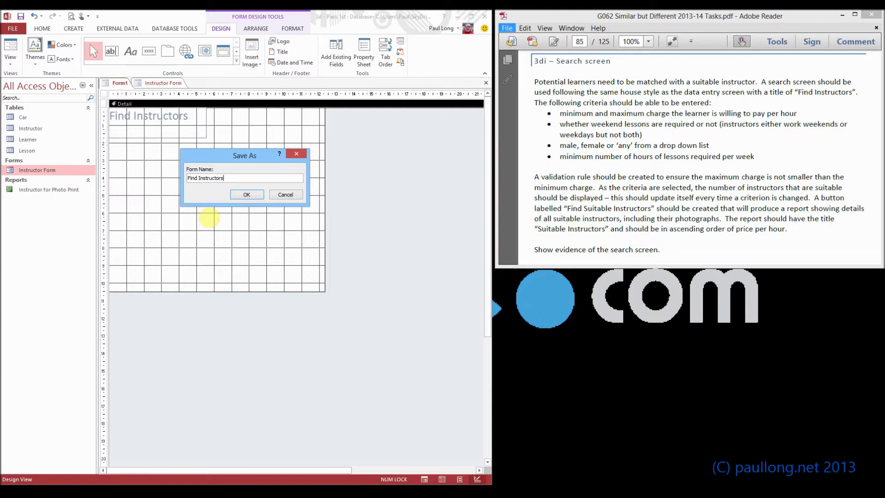
key(Return)
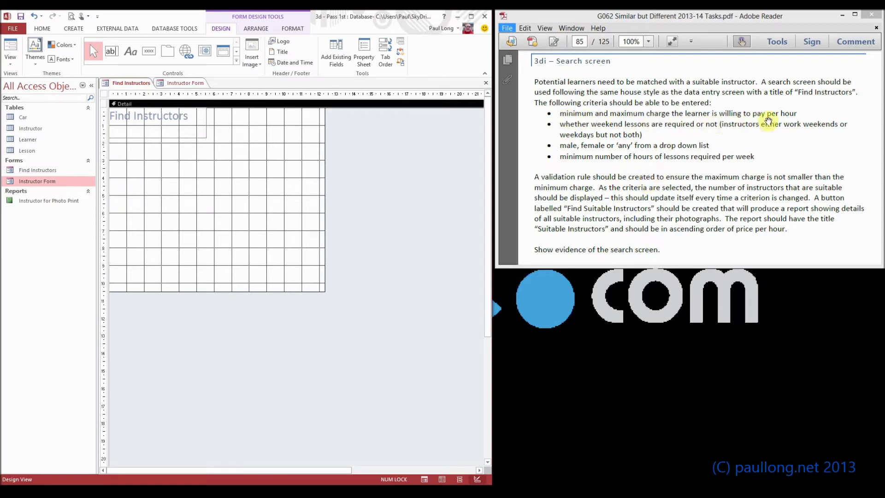
Draw an unbound text box below the title and label it 'Minimum Charge'
click(112, 54)
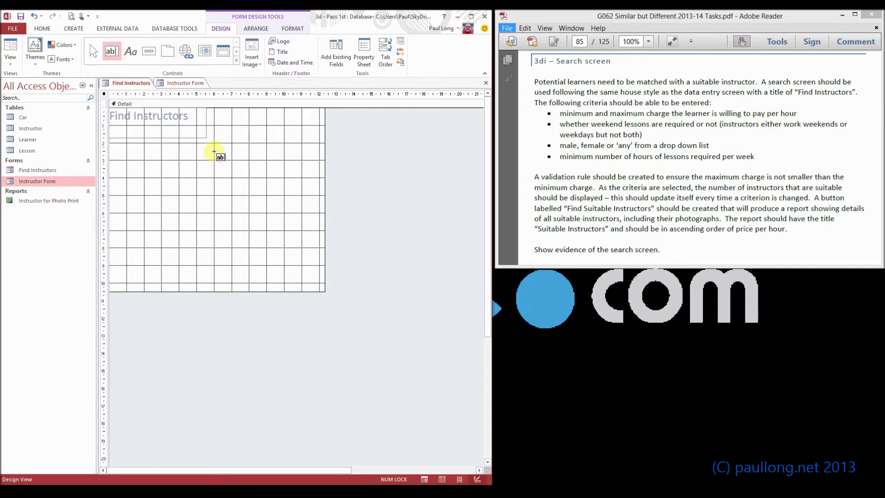
drag(214, 151, 292, 163)
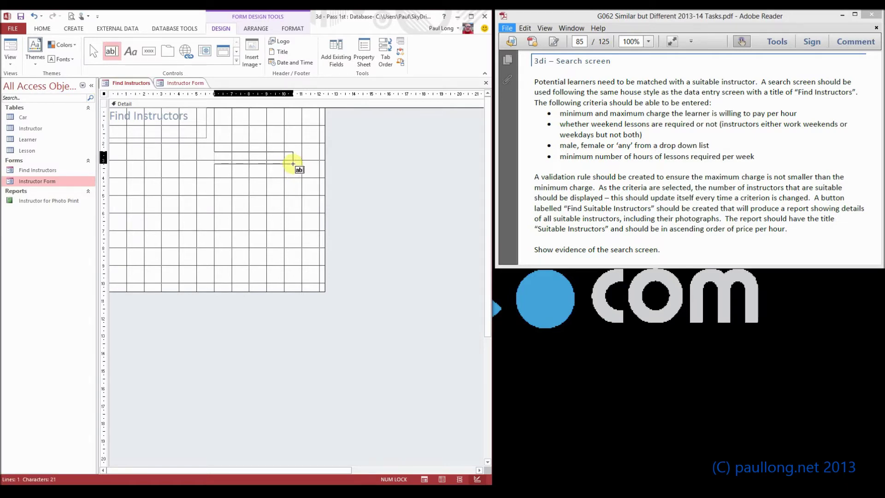
drag(293, 164, 292, 165)
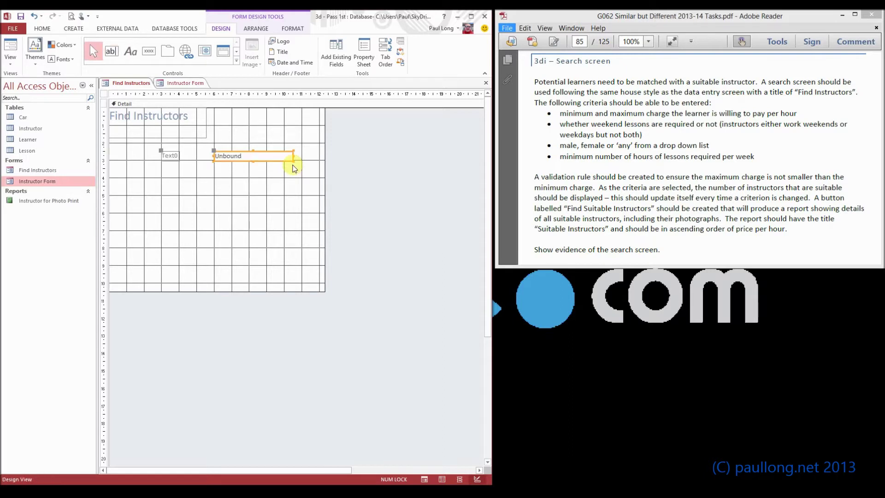
click(178, 156)
click(175, 156)
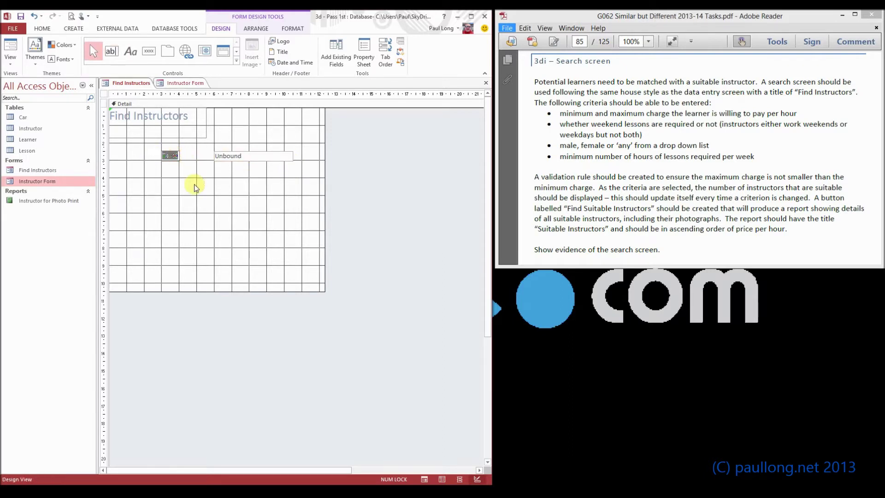
text(Minimum Charge)
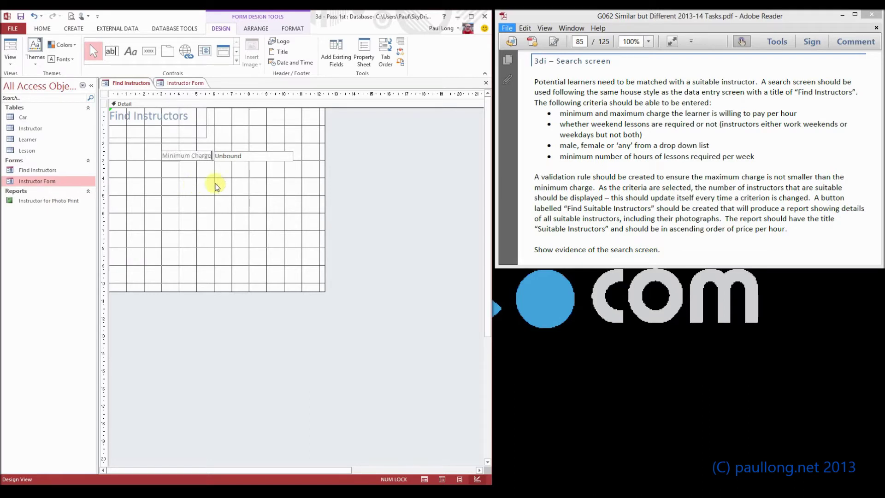
click(240, 165)
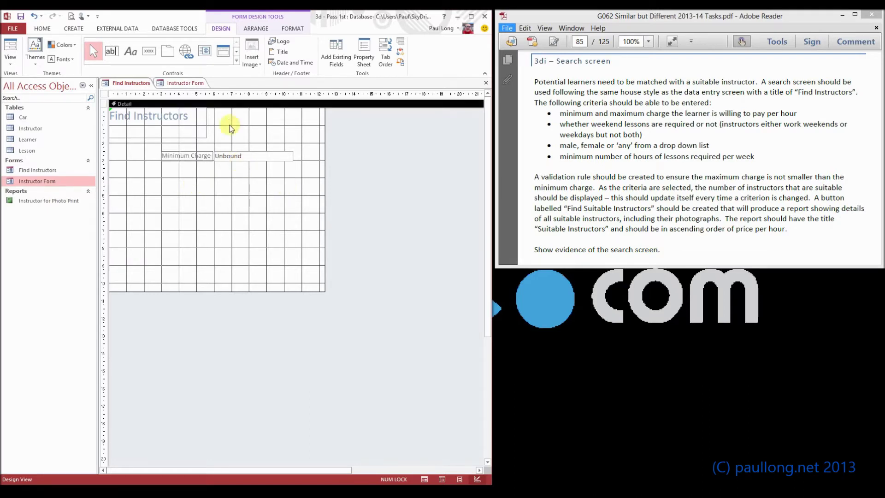
Draw a second text box beneath it labelled 'Maximum Charge per Hour'
click(111, 51)
drag(214, 163, 292, 173)
click(175, 169)
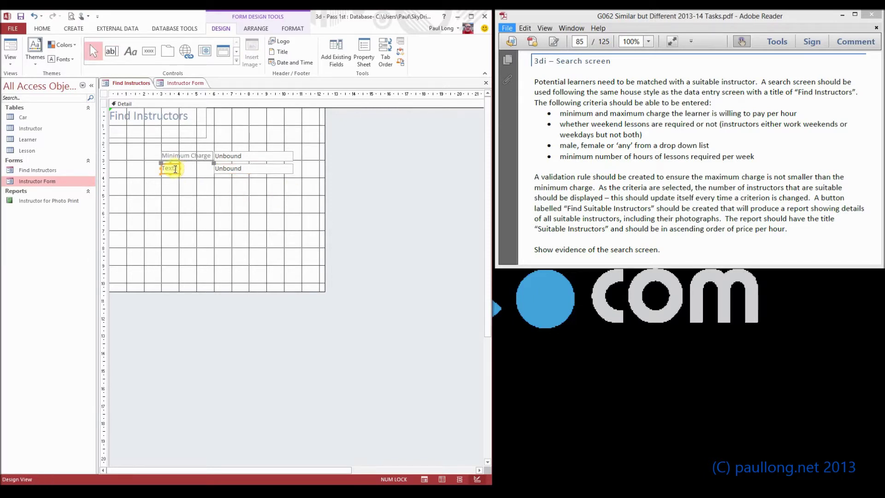
double_click(177, 168)
text(Maximum Charge per Hour)
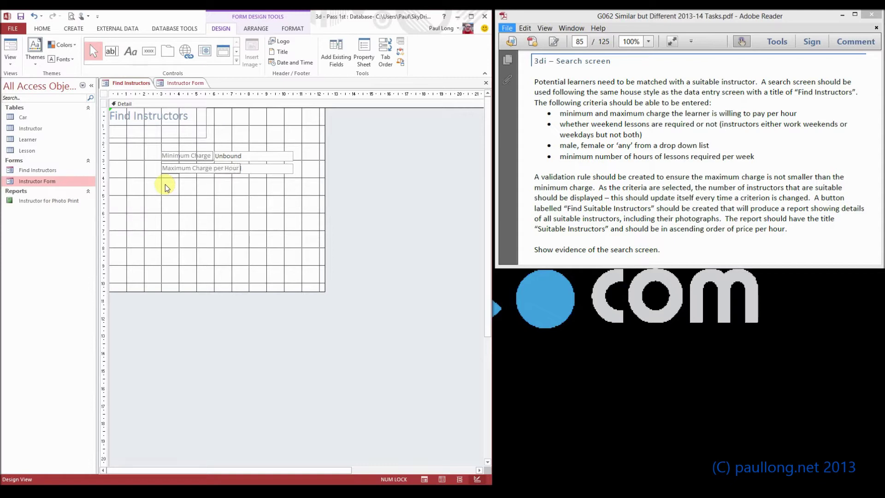
click(166, 188)
Shift the Maximum Charge per Hour label left and extend the first label to 'Minimum Charge per Hour'
click(159, 164)
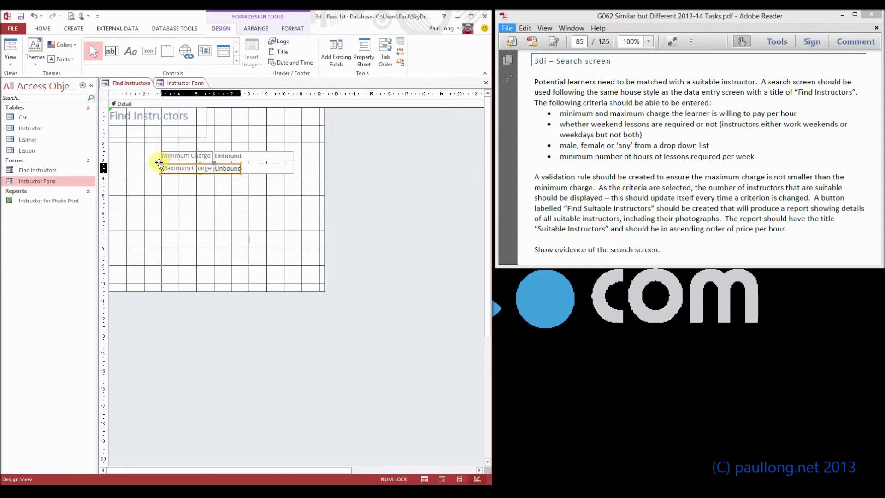
drag(159, 164, 129, 148)
click(178, 155)
click(179, 156)
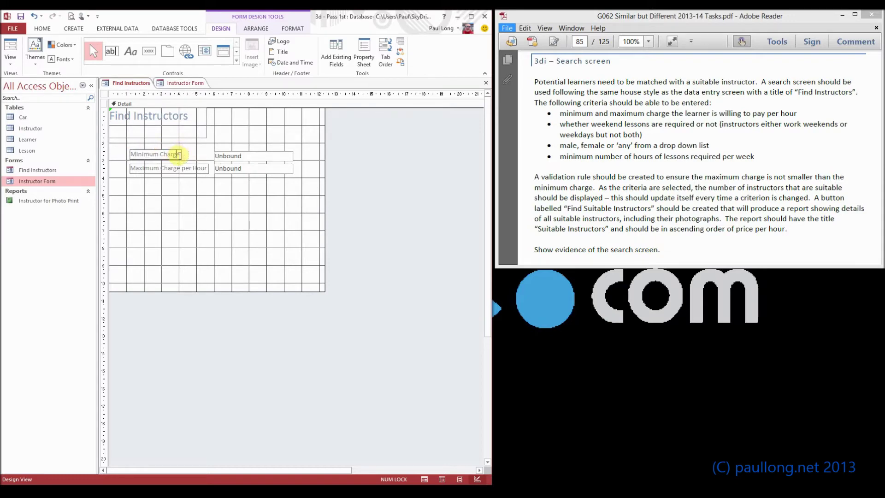
text(per Hour)
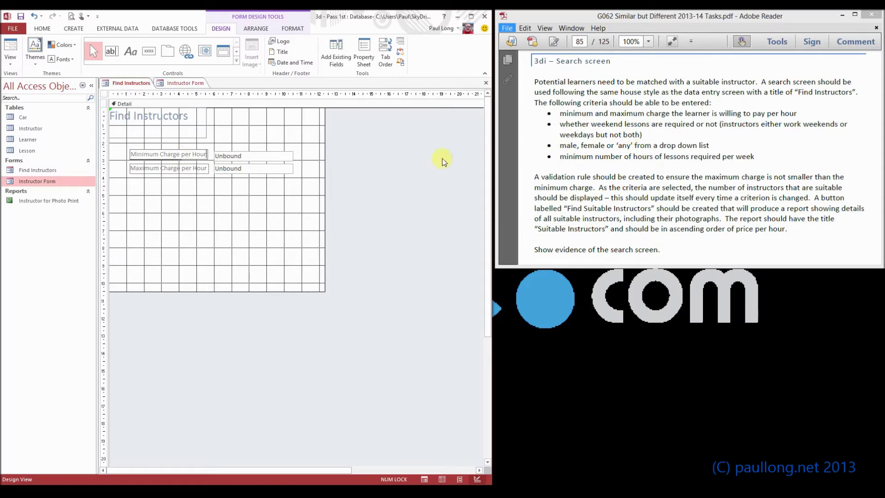
Place a check box below the two charge boxes
click(278, 203)
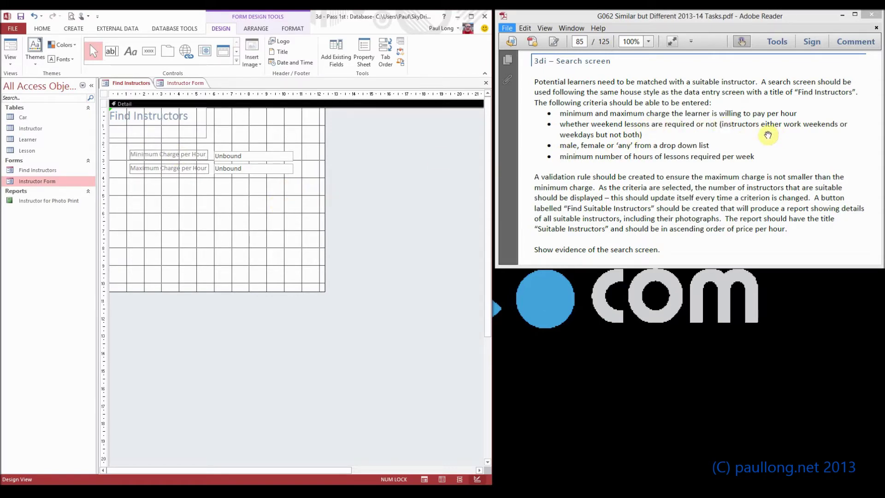
click(235, 50)
click(236, 50)
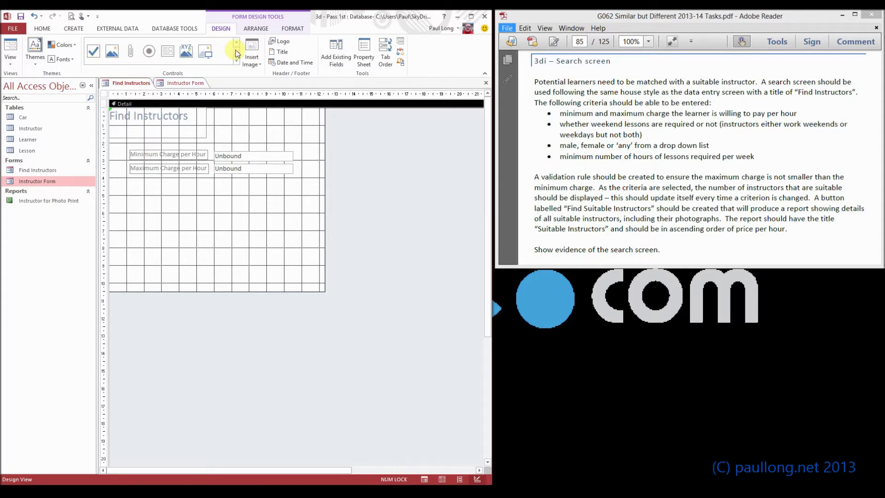
click(93, 52)
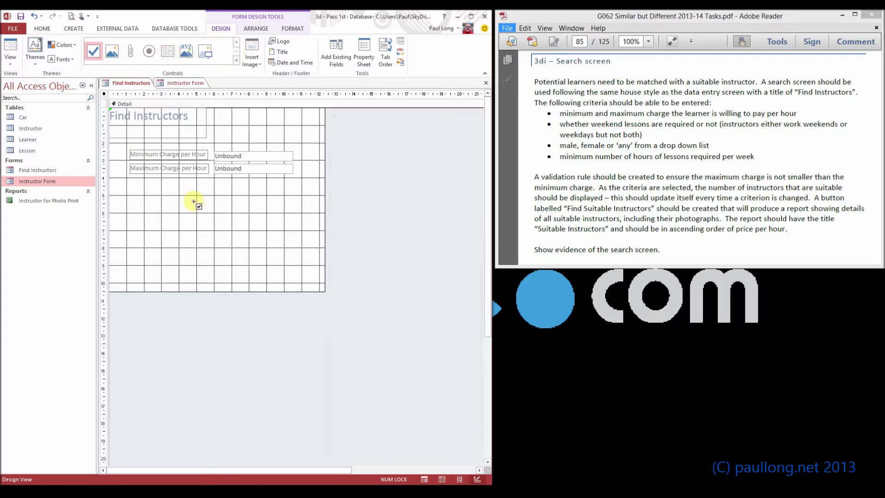
mouse_move(216, 183)
mouse_down()
mouse_move(230, 192)
mouse_move(131, 182)
mouse_up()
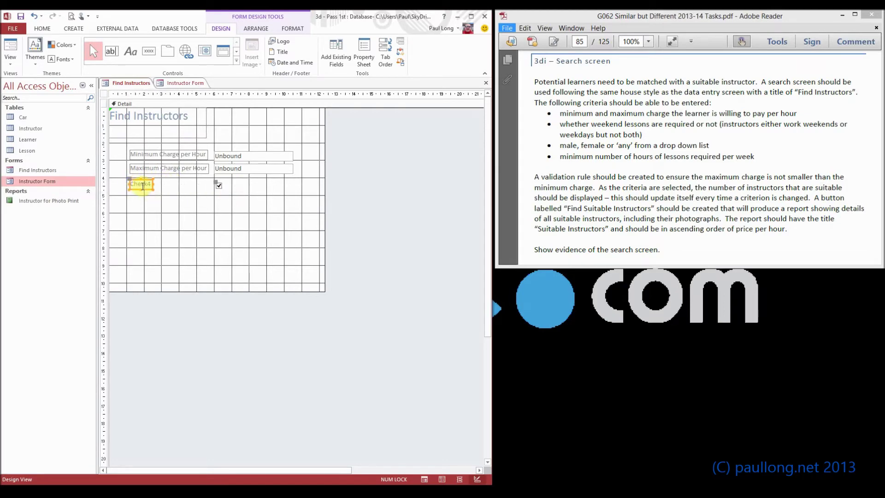
Rename the check box label from Check4 to 'Weekends'
click(213, 227)
key(F2)
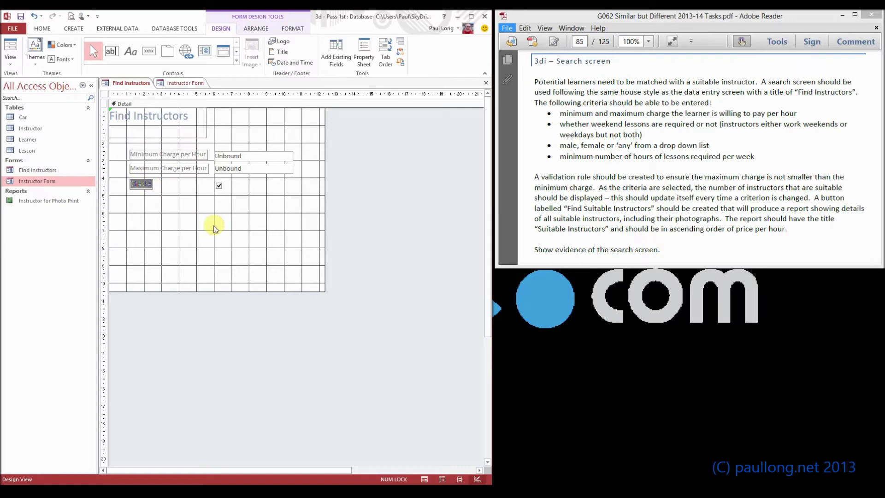
text(Weekends)
click(216, 244)
click(493, 292)
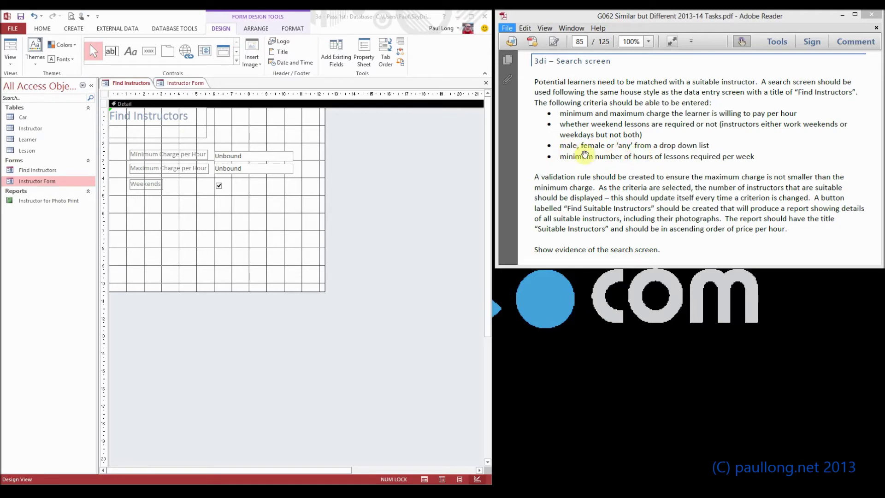
click(236, 53)
Draw a combo box below Weekends and choose to type its list values manually
click(237, 54)
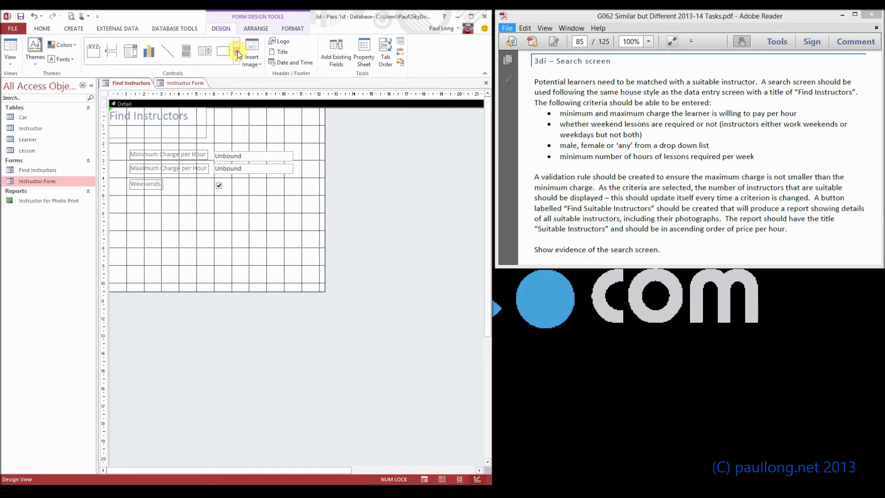
click(130, 51)
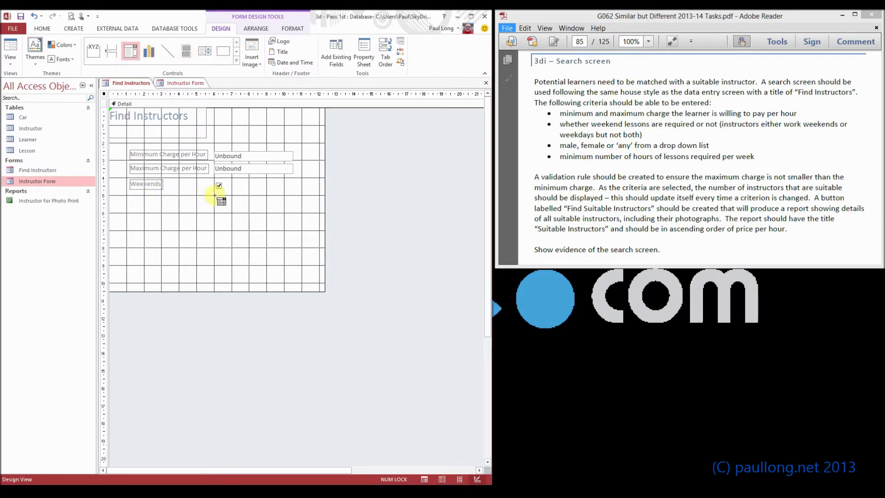
drag(216, 198, 292, 206)
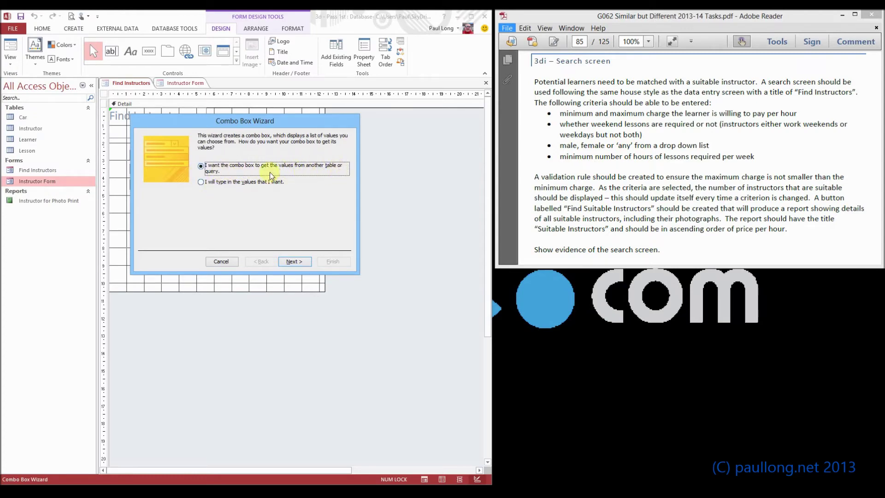
click(201, 182)
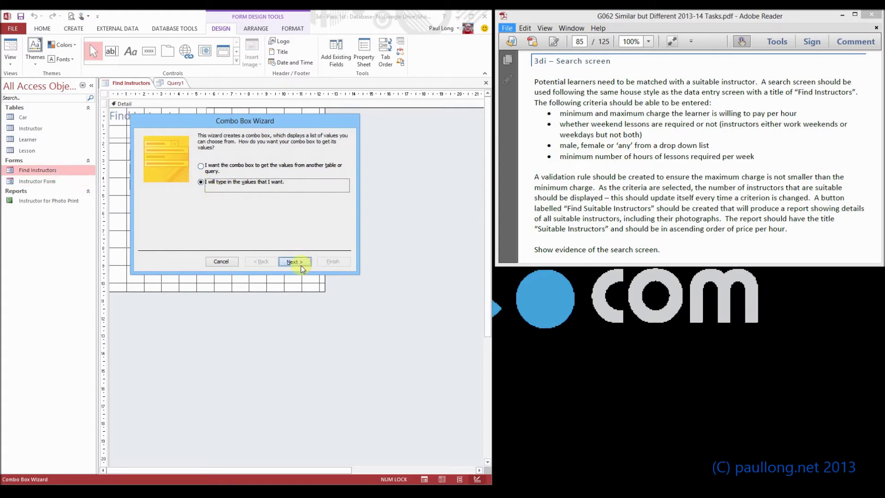
click(301, 262)
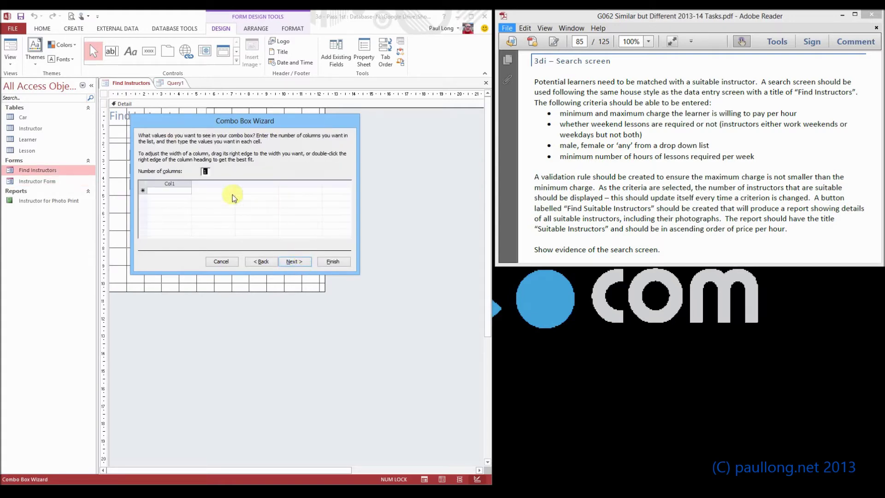
Type the initial Male, F and Any rows into the value grid
click(175, 191)
text(Male)
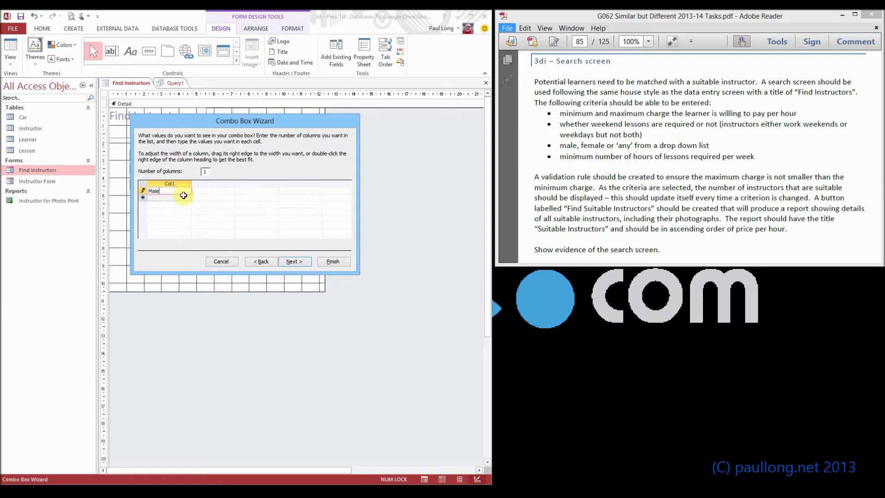
click(184, 195)
text(F)
key(Return)
text(Any)
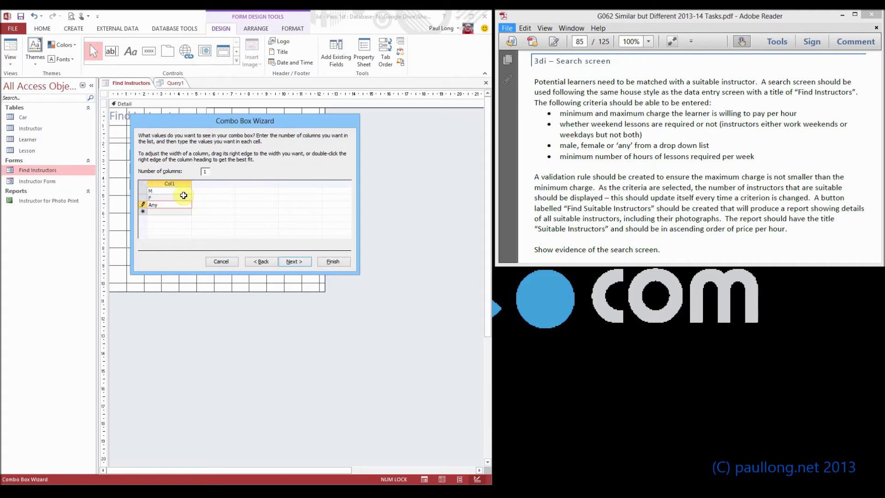
Set the list to 2 columns and fill the second column with Male, Female and Any
double_click(206, 173)
text(2)
click(208, 193)
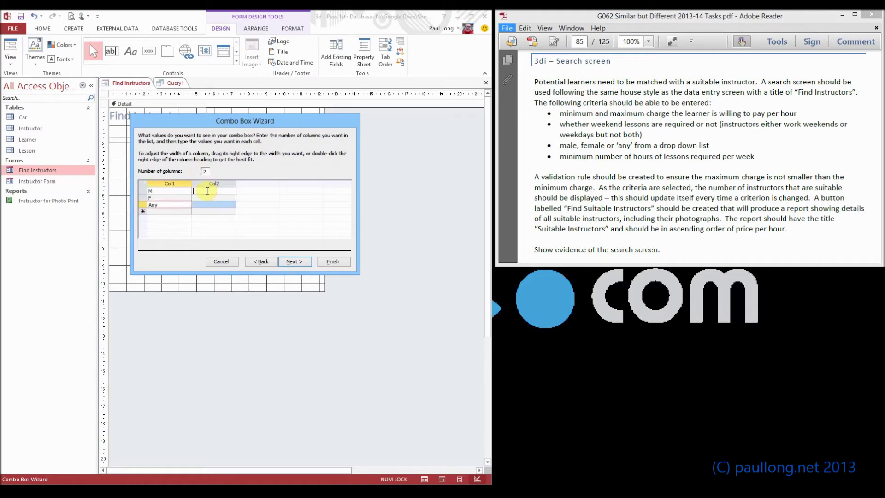
text(Male)
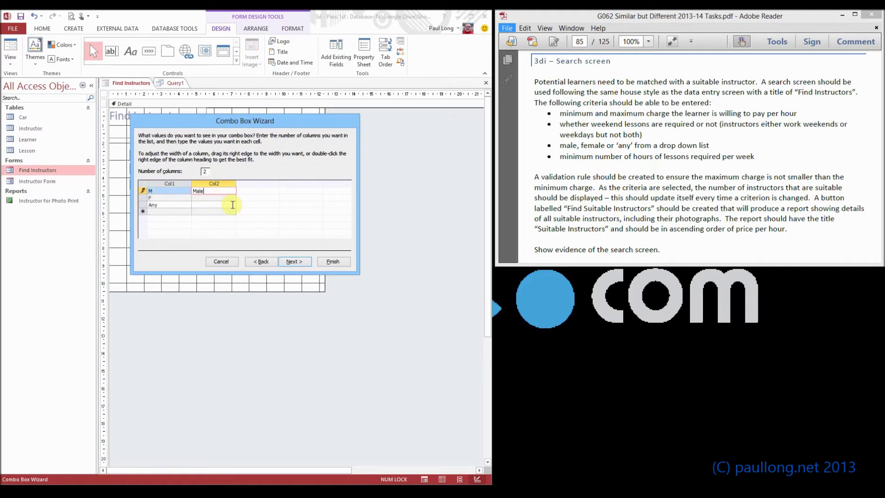
key(Down)
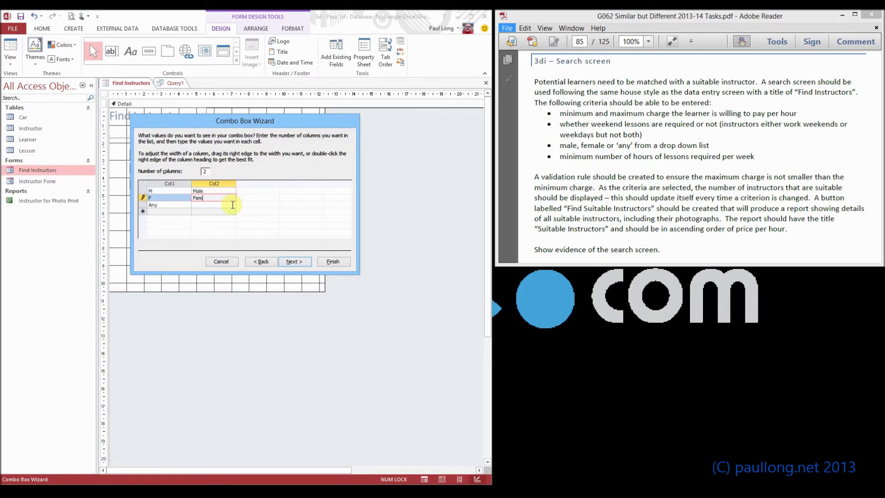
key(Down)
text(A)
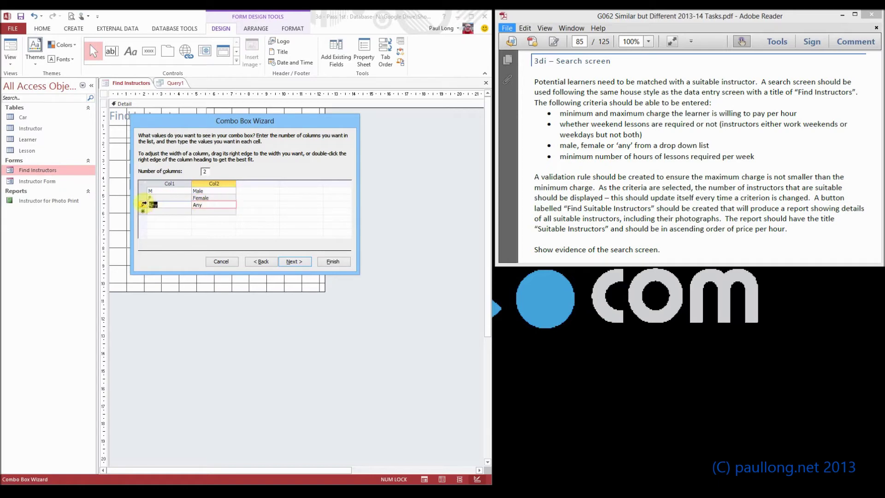
Make * the code for the Any row and confirm the M/F/* first column
key(shift+Tab)
text(*)
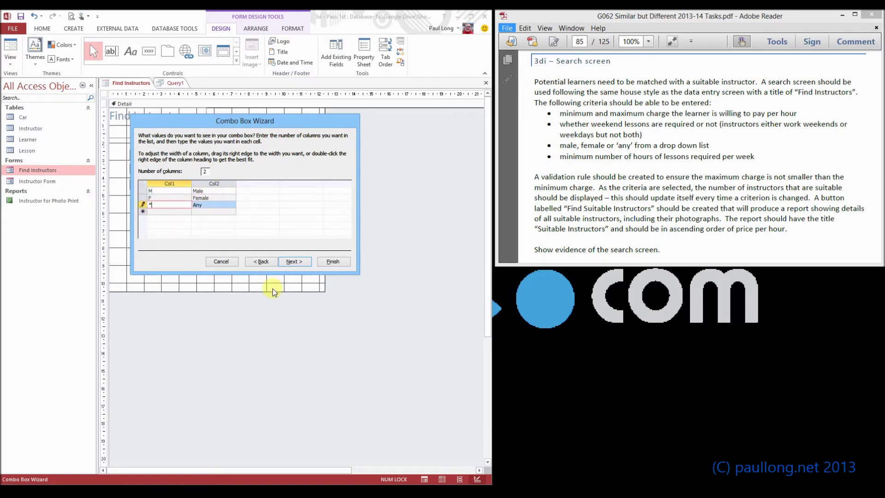
click(154, 192)
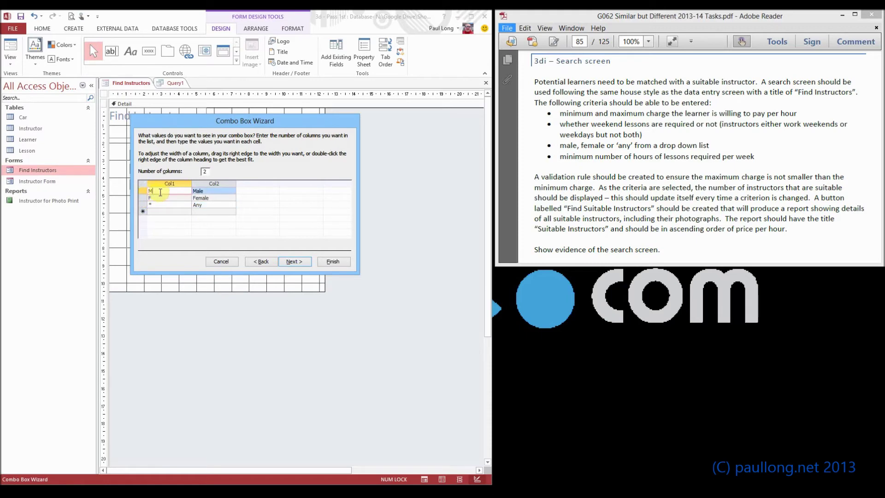
click(159, 198)
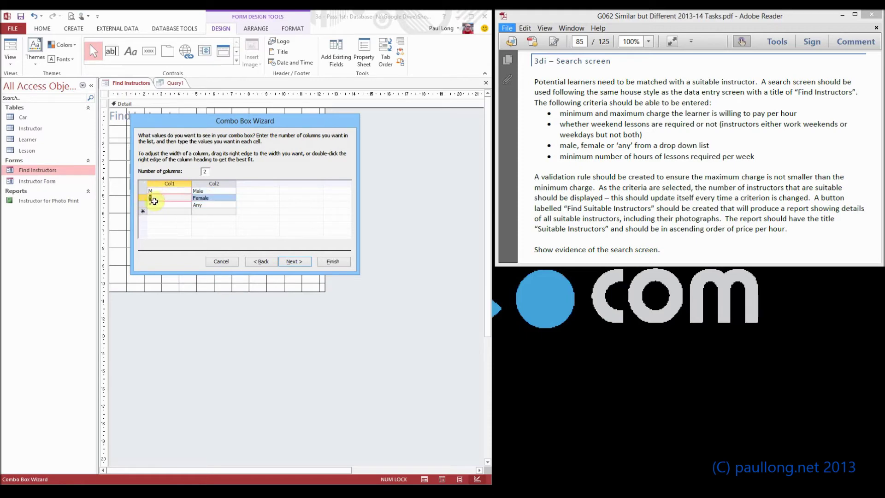
click(159, 205)
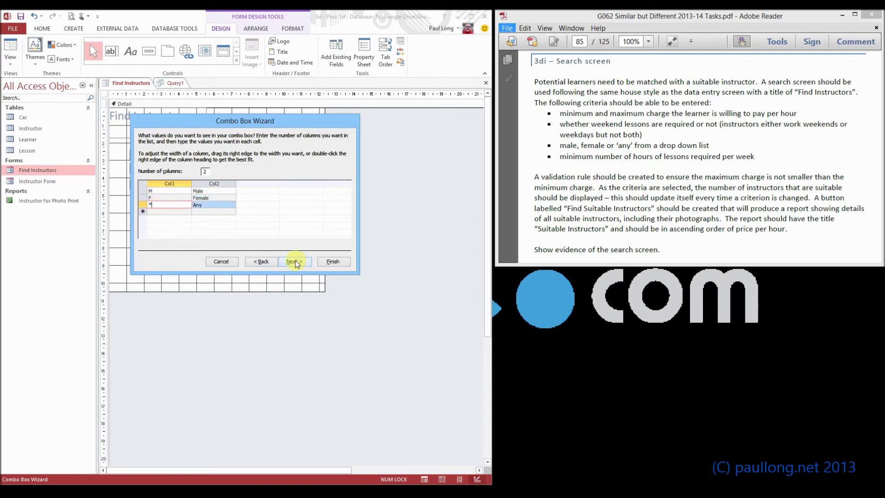
click(295, 262)
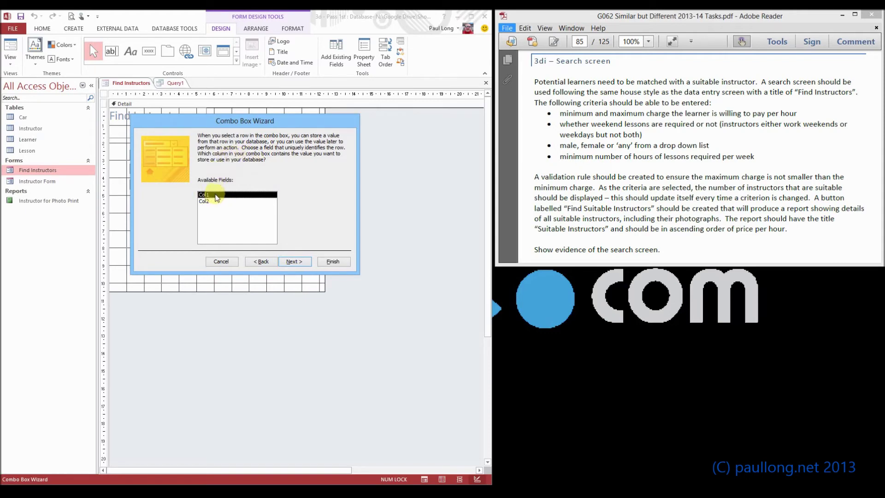
Keep Col1 as the stored value and label the combo box 'Select Gender'
click(294, 262)
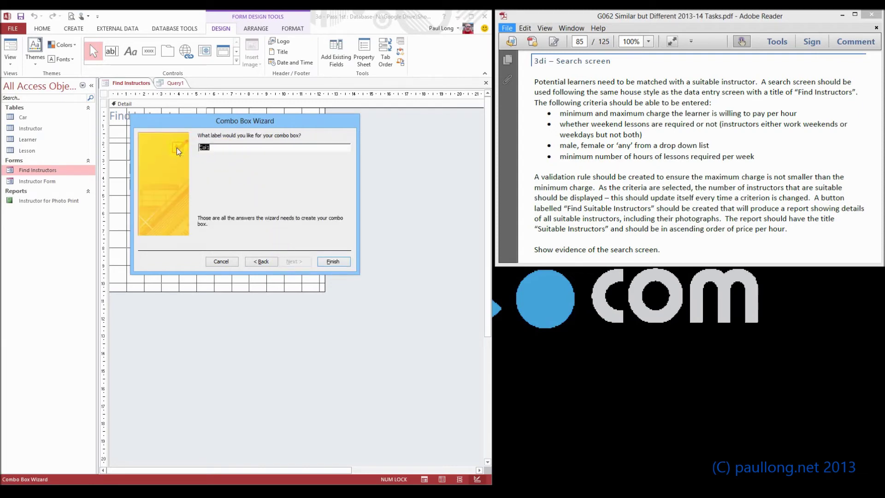
text(Select Gender)
click(336, 262)
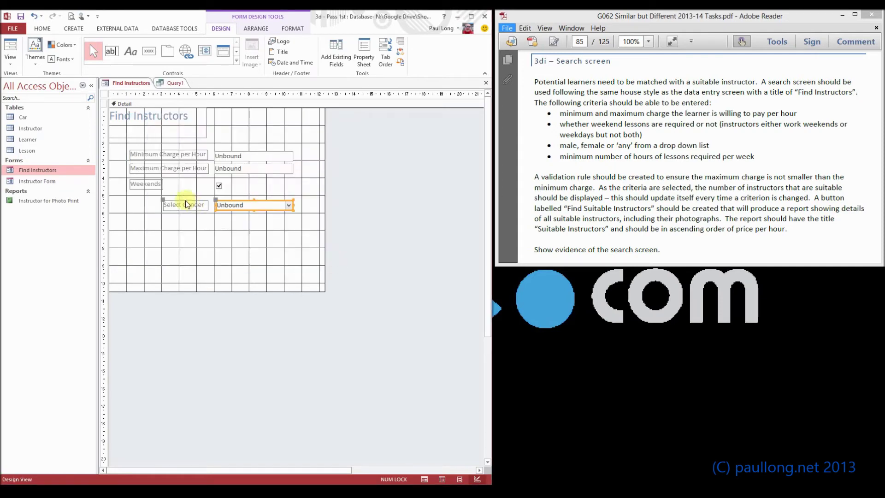
Align the Select Gender label left, then test the list in Form View by picking Any
drag(163, 200, 129, 198)
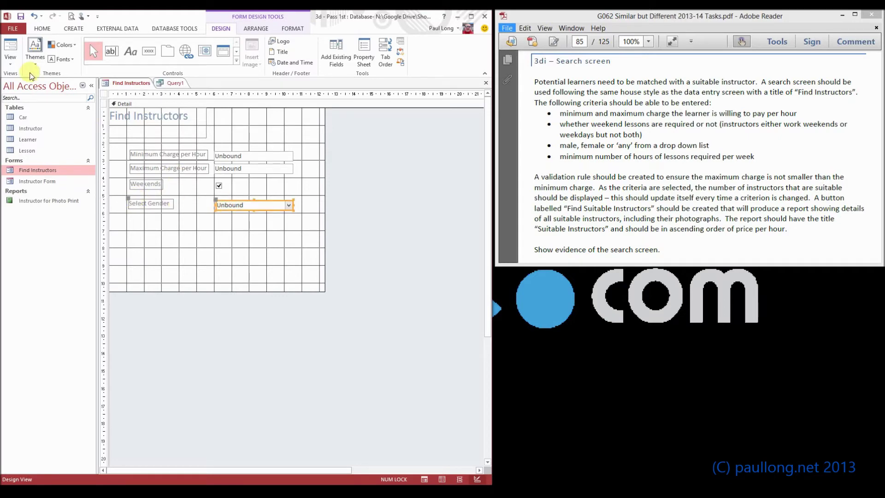
click(15, 51)
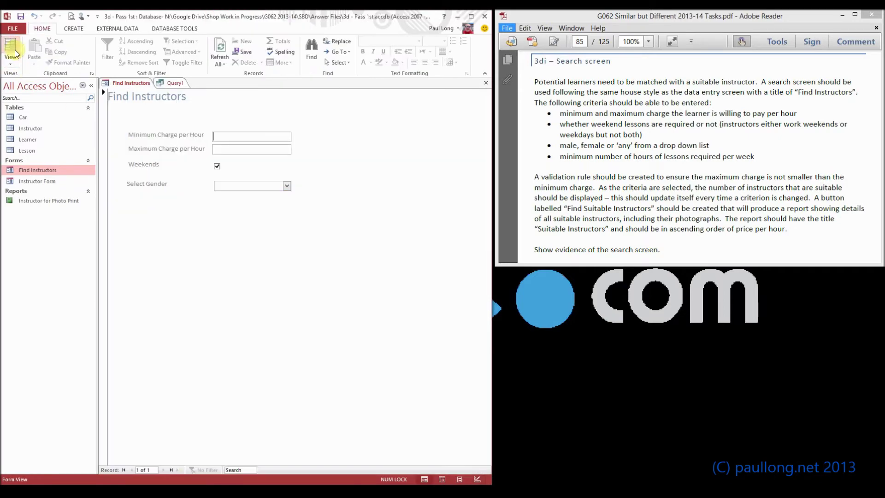
click(287, 185)
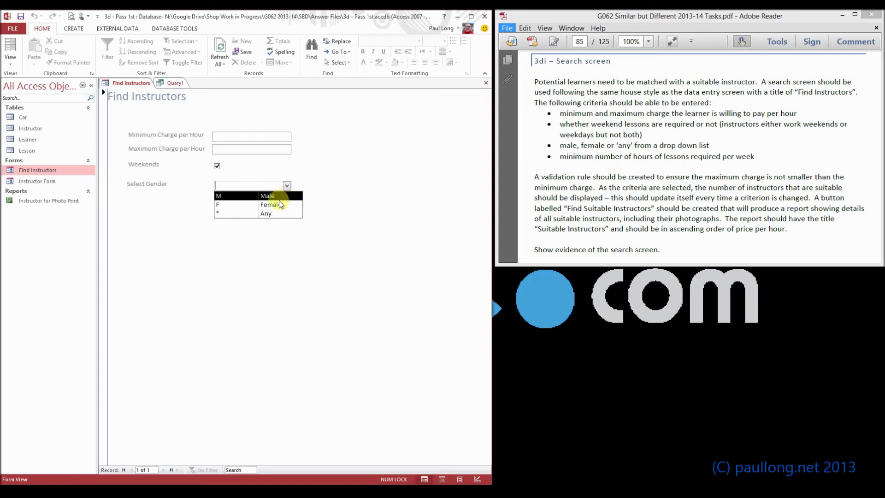
click(262, 213)
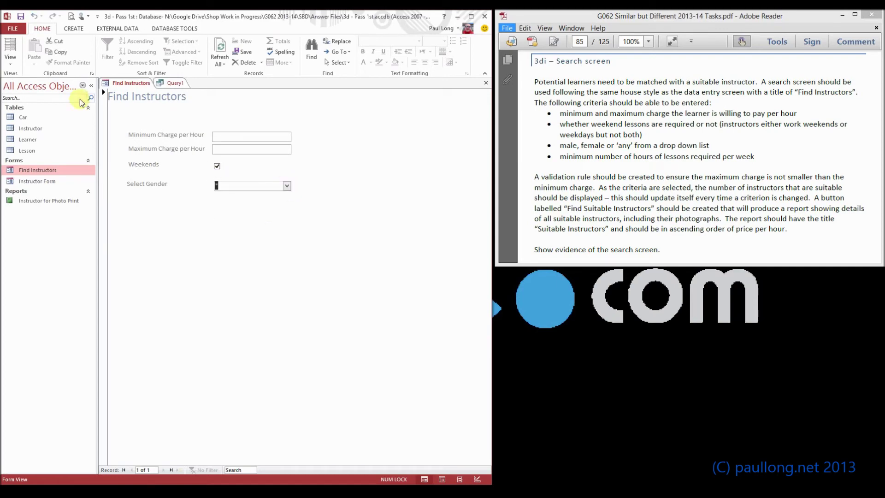
click(13, 64)
click(38, 138)
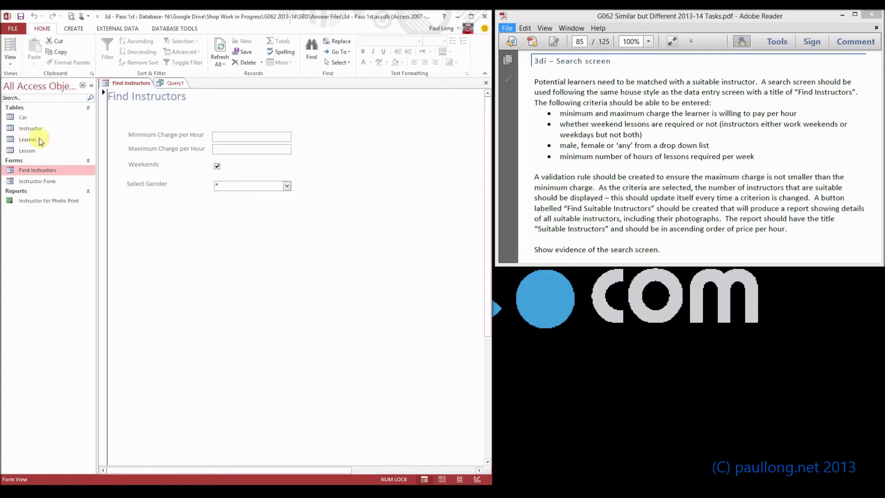
Set the gender combo box's first column width to 0 in its Property Sheet
double_click(245, 210)
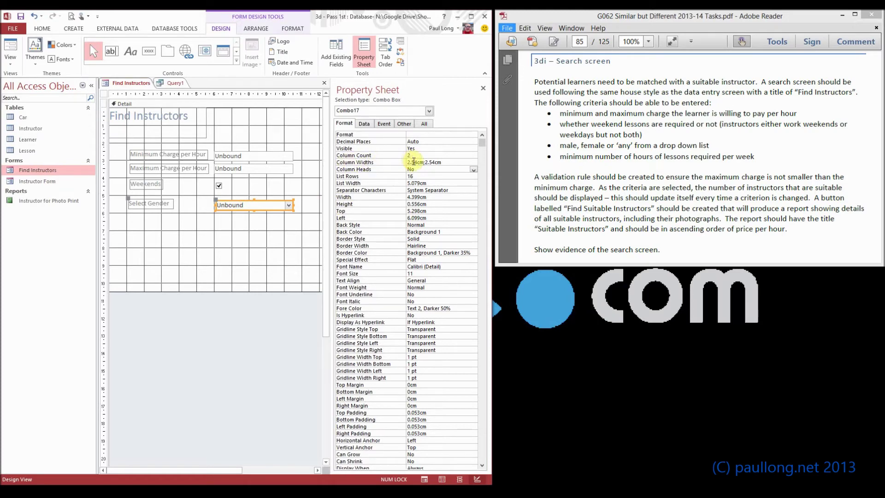
drag(416, 162, 406, 162)
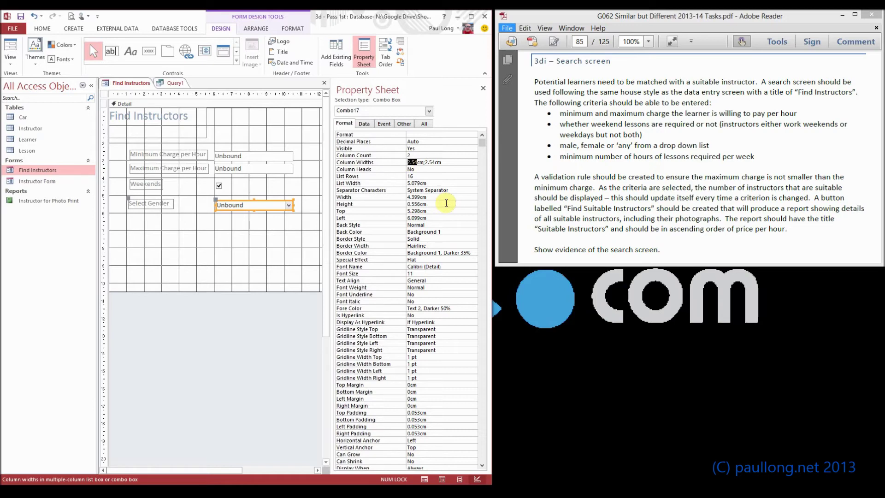
text(0)
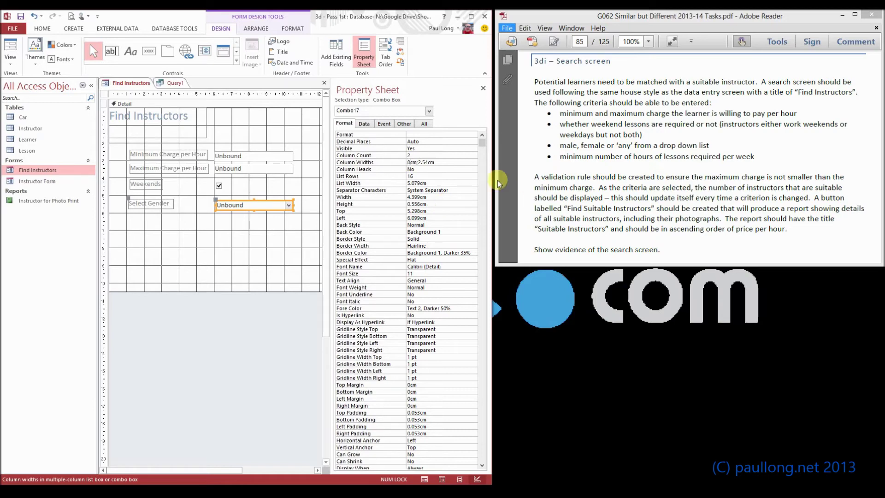
click(225, 221)
Test the gender list in Form View, choosing Any and then Male
click(5, 46)
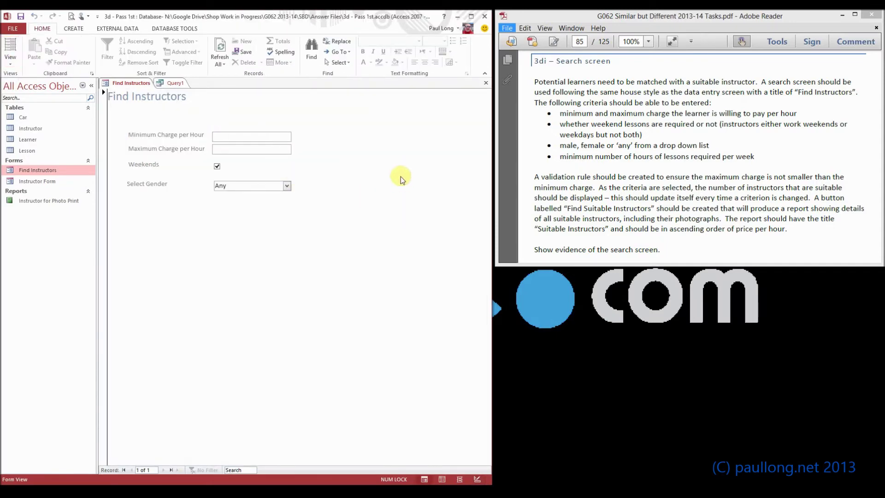
click(287, 186)
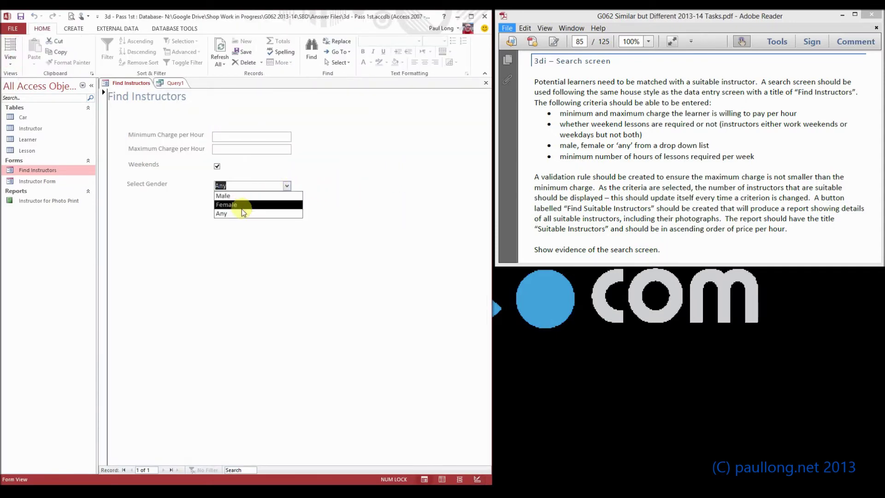
click(239, 212)
click(287, 185)
click(234, 195)
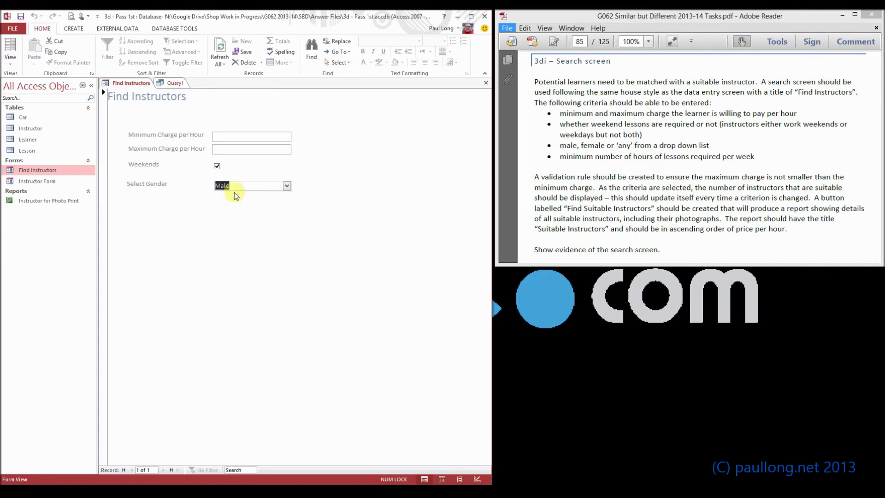
click(10, 59)
In Design View, draw a text box below the gender list labelled 'Minimum Hours per Week'
click(40, 141)
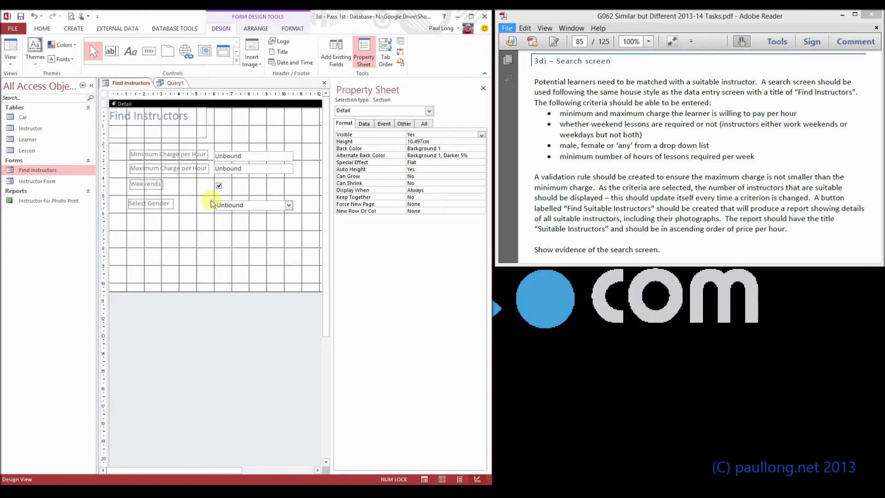
click(483, 88)
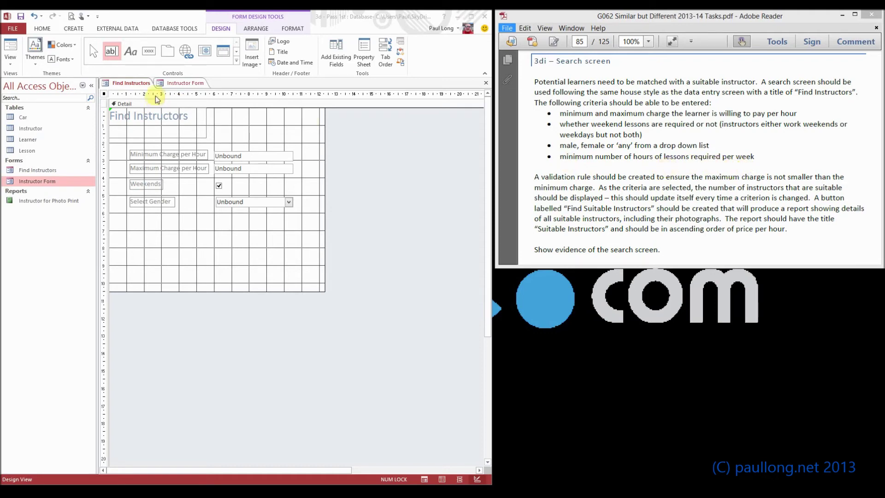
click(112, 51)
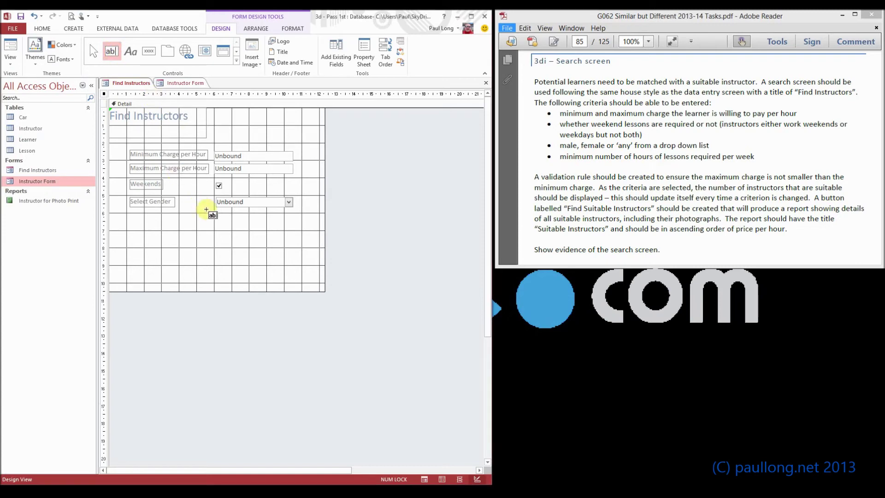
drag(216, 221, 282, 228)
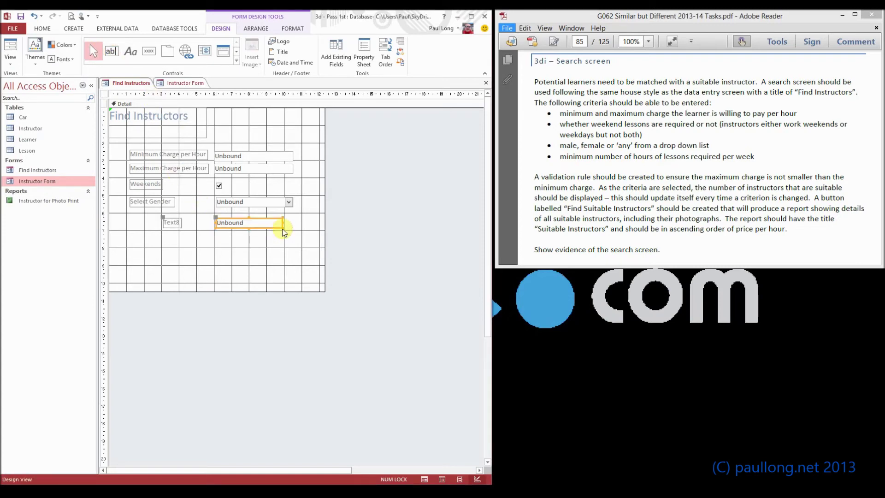
click(173, 222)
double_click(179, 222)
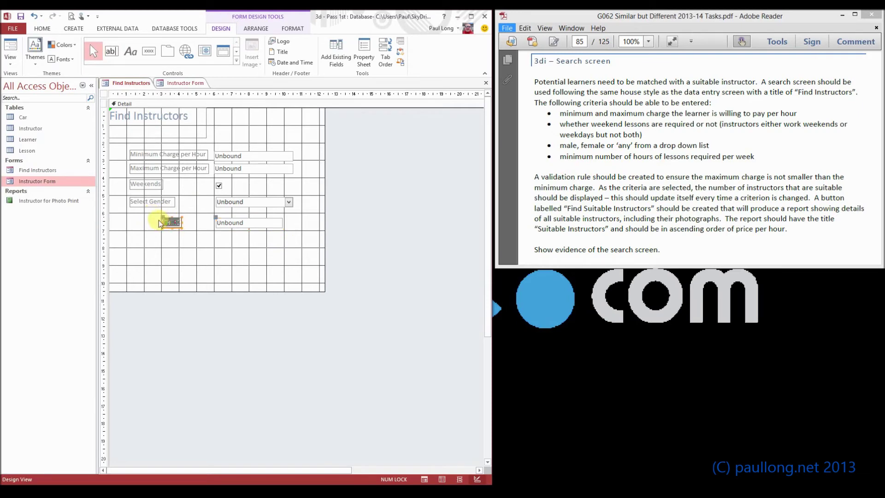
text(Mini)
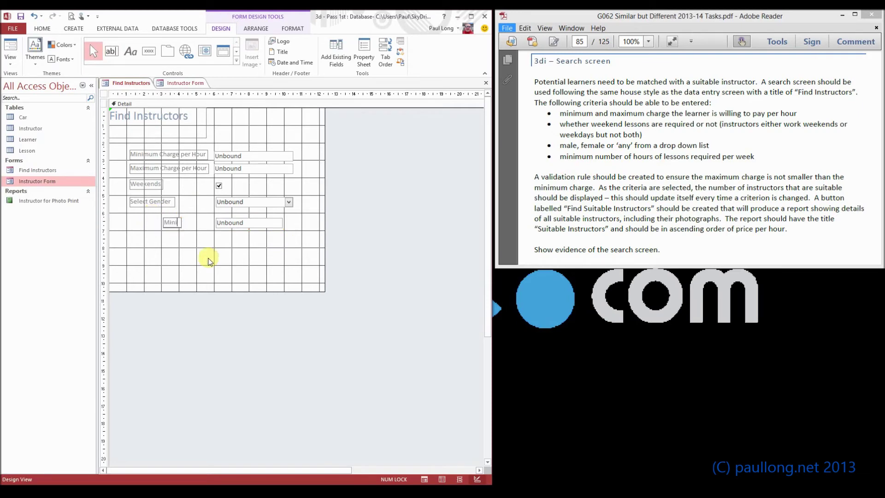
text(mum Hours per Week)
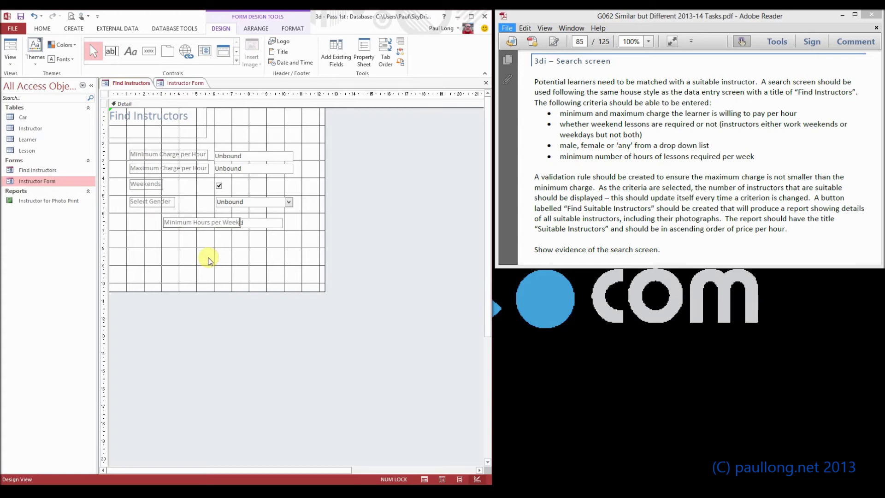
Move the Minimum Hours per Week label left in line with the other labels
click(208, 261)
click(168, 222)
drag(161, 218, 129, 217)
click(262, 263)
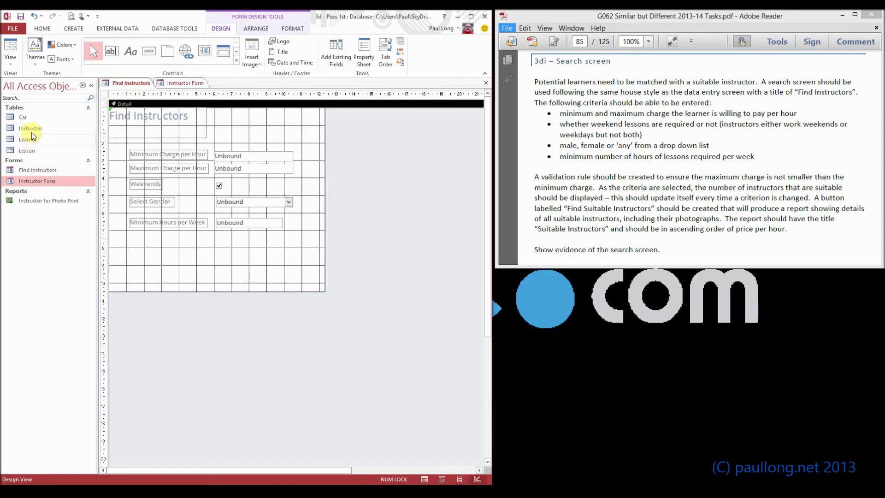
Open the Instructor table and filter the Gender column to female instructors only
double_click(60, 129)
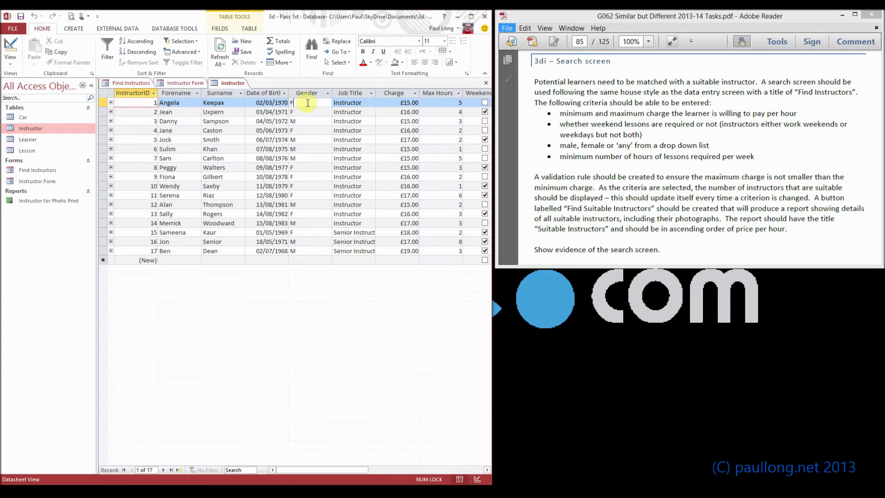
click(300, 102)
click(328, 93)
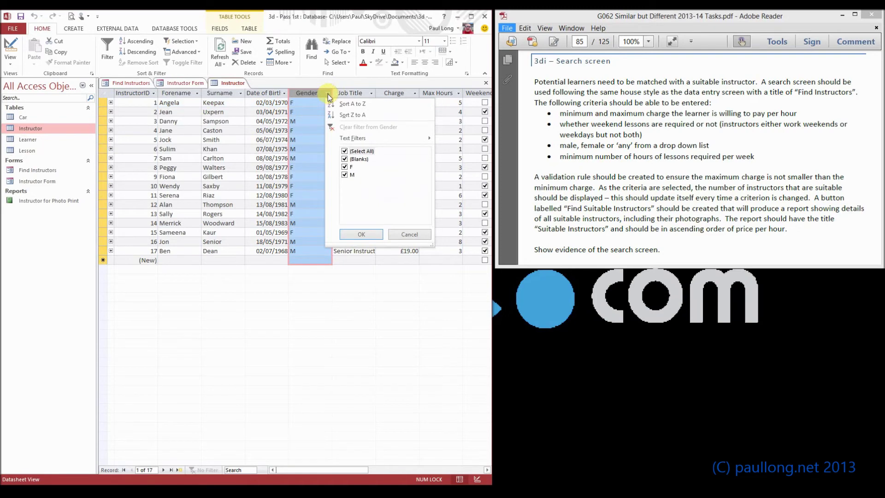
click(345, 151)
click(362, 235)
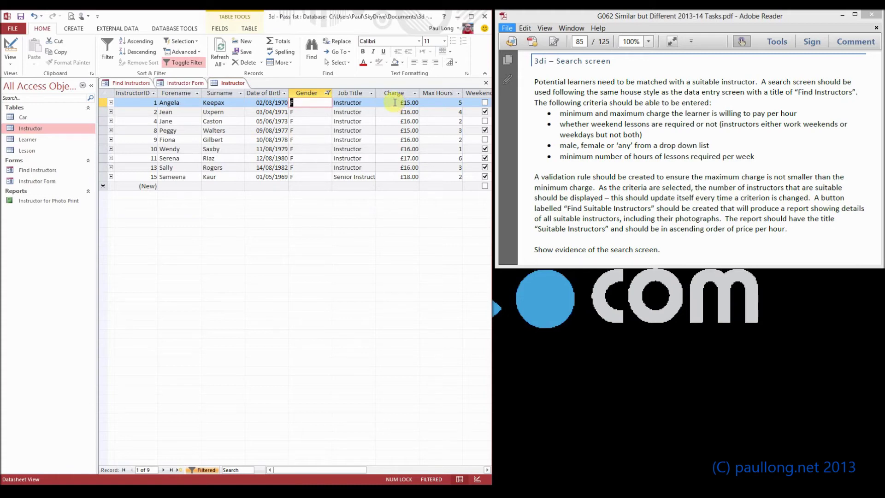
Filter the Charge column to a Between range starting at 15
click(415, 93)
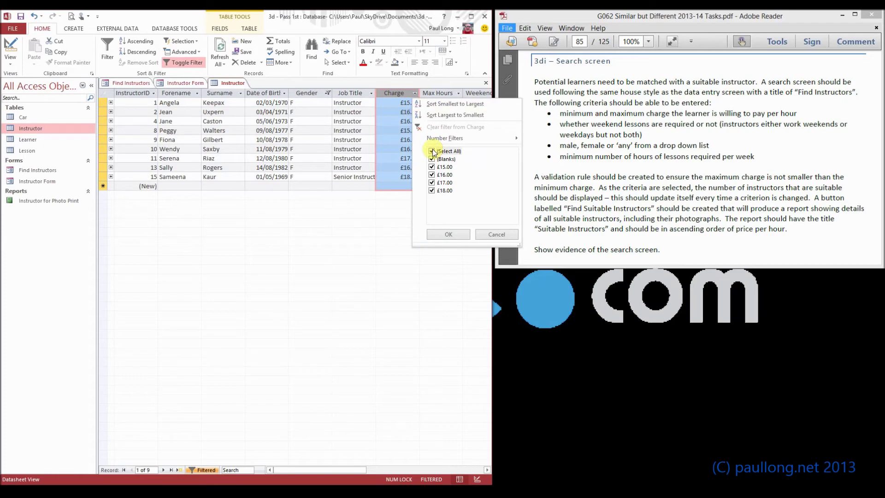
click(432, 151)
mouse_move(442, 138)
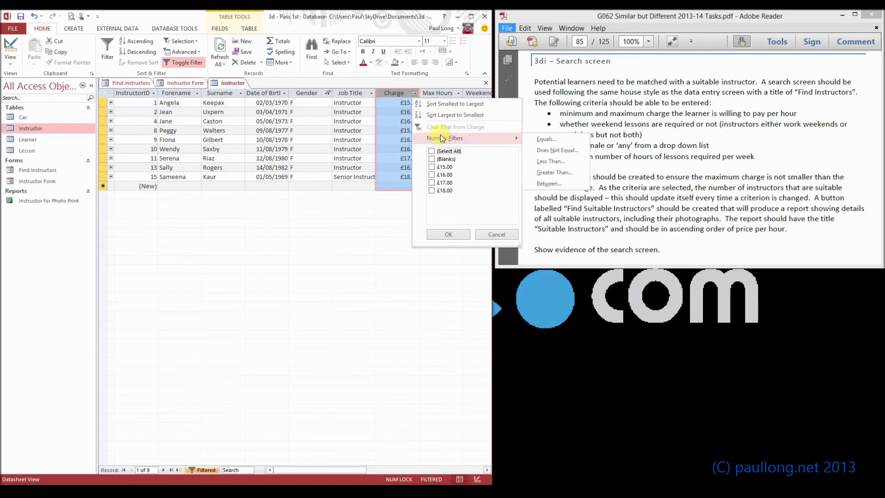
click(551, 183)
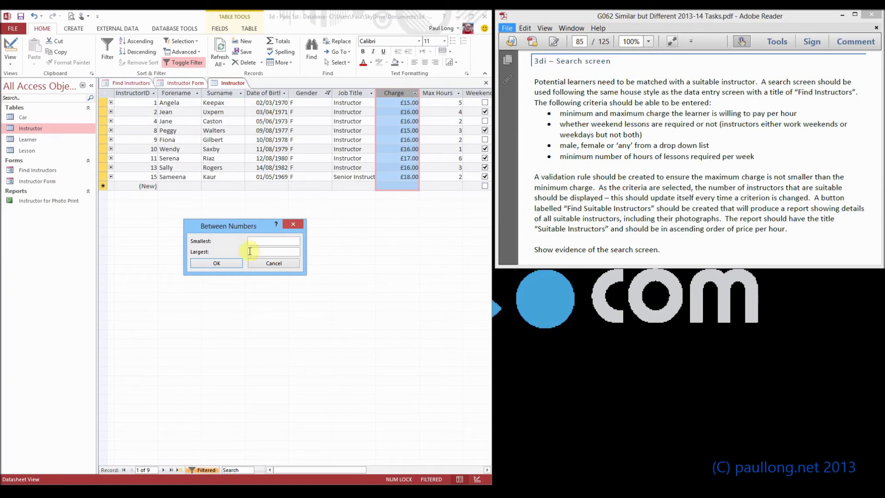
text(15)
click(216, 264)
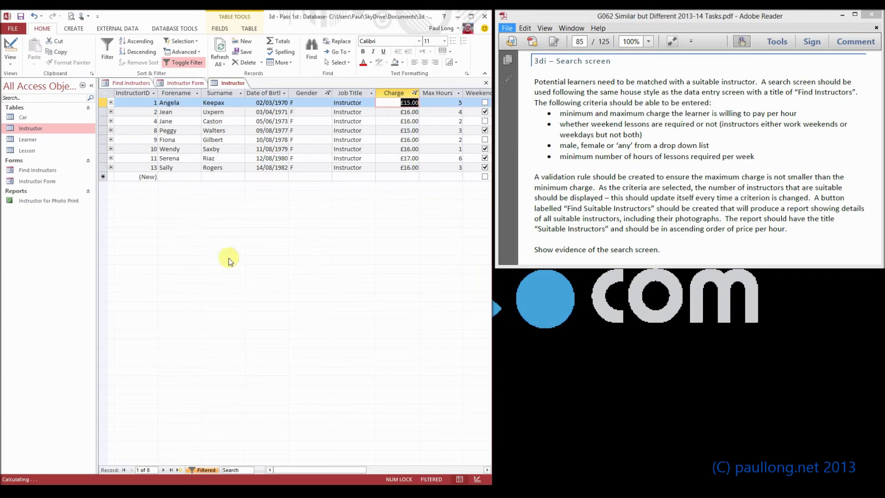
Filter Max Hours to instructors available at least 3 hours
click(460, 94)
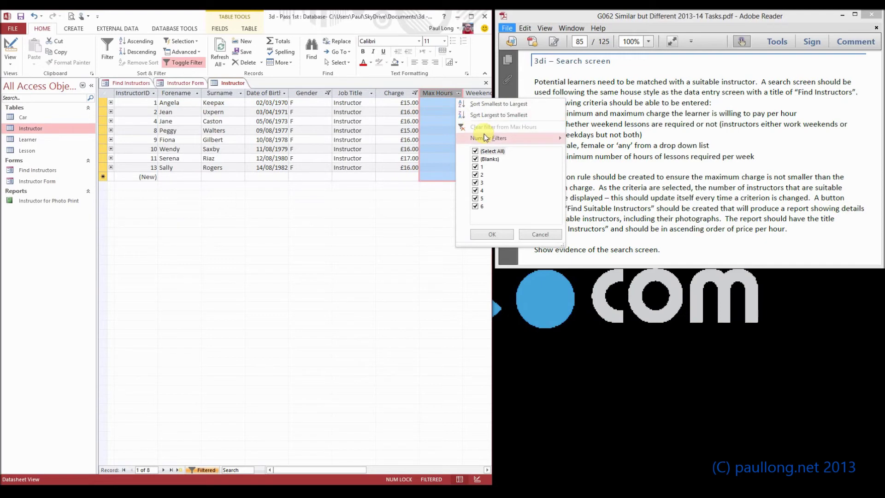
mouse_move(486, 137)
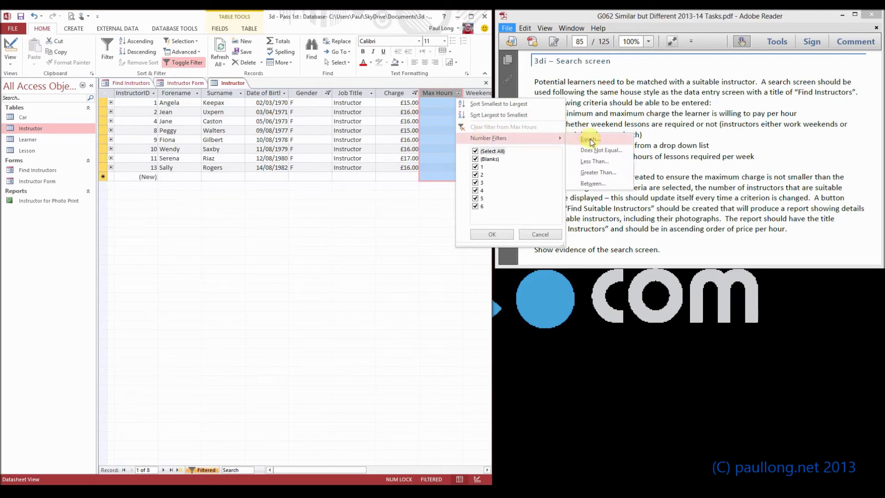
click(598, 174)
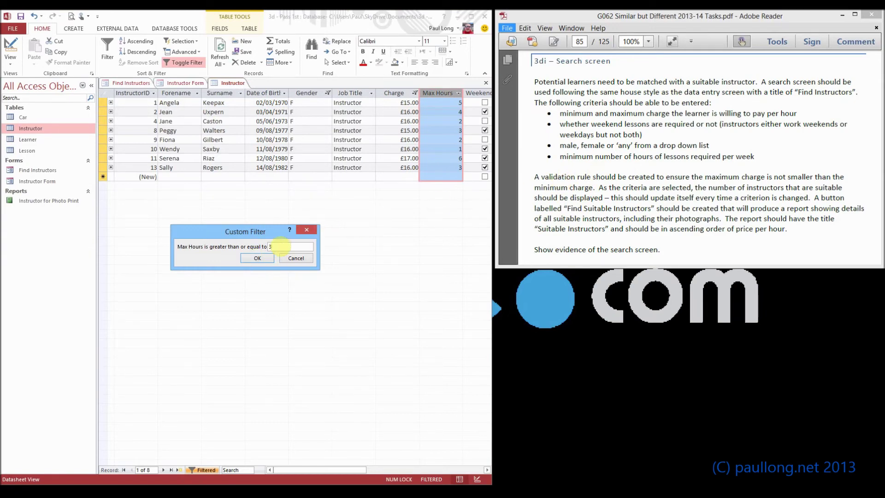
click(257, 259)
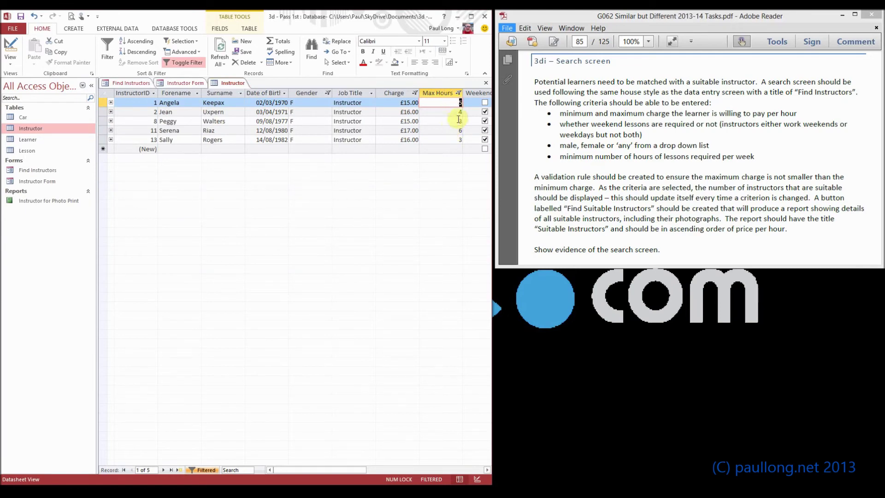
Filter the Weekends column to show only instructors who work weekends
click(483, 470)
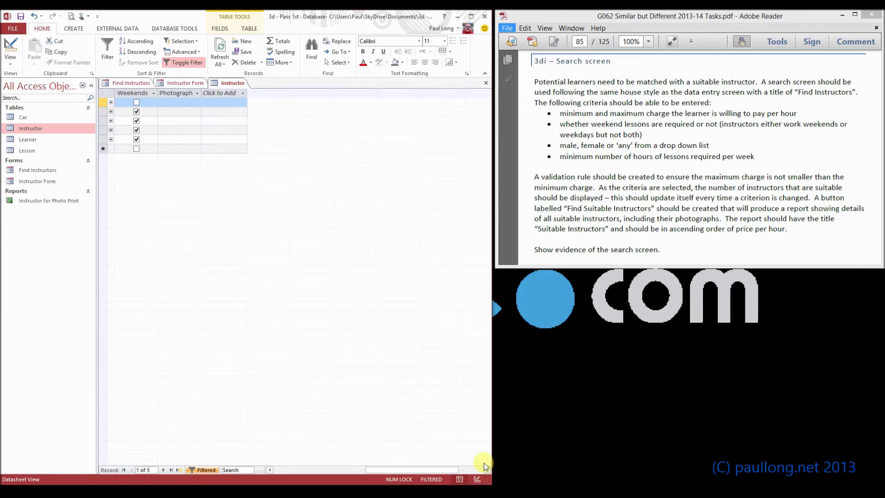
click(153, 94)
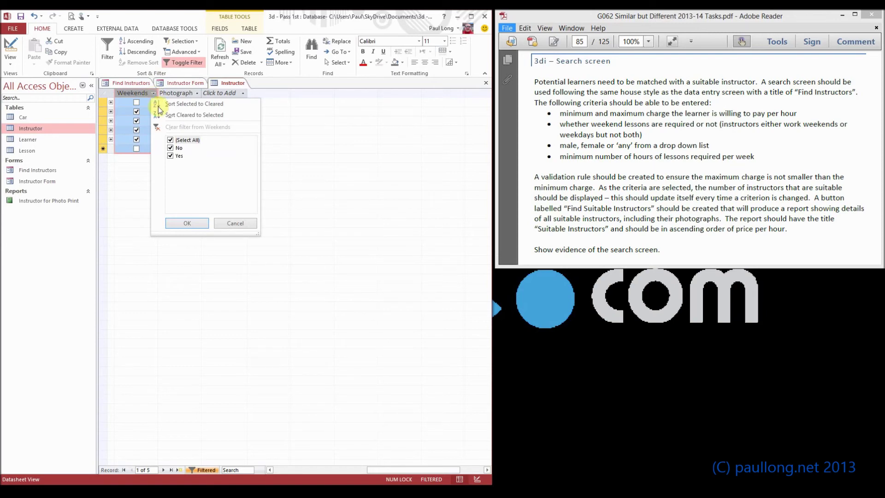
click(170, 140)
click(171, 156)
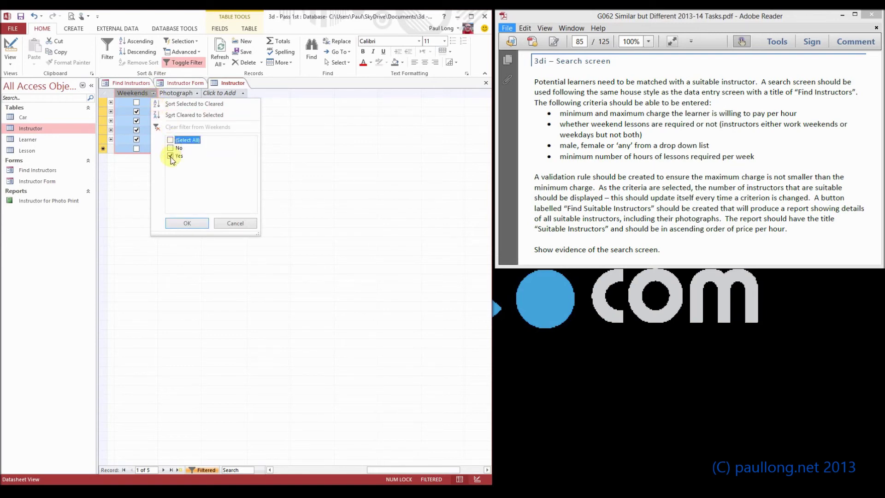
click(186, 223)
drag(414, 468, 325, 469)
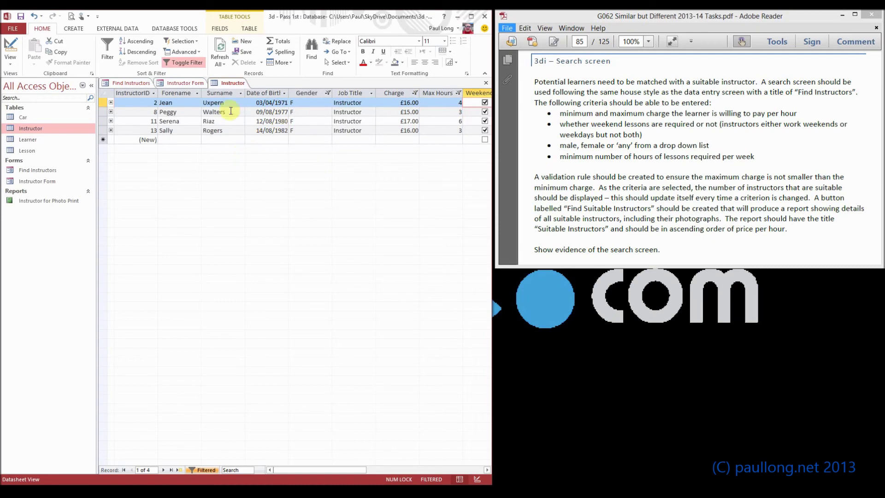
Check the filtered Instructor records, then go back to the Find Instructors form design
click(169, 83)
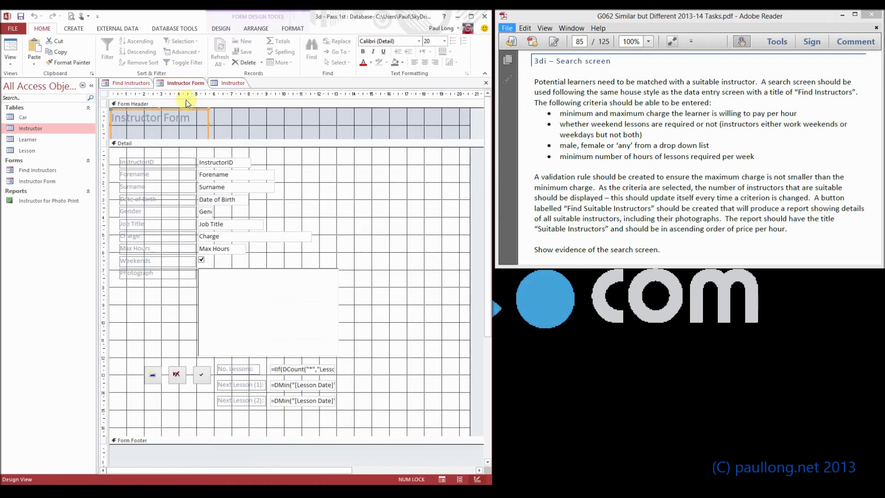
click(128, 84)
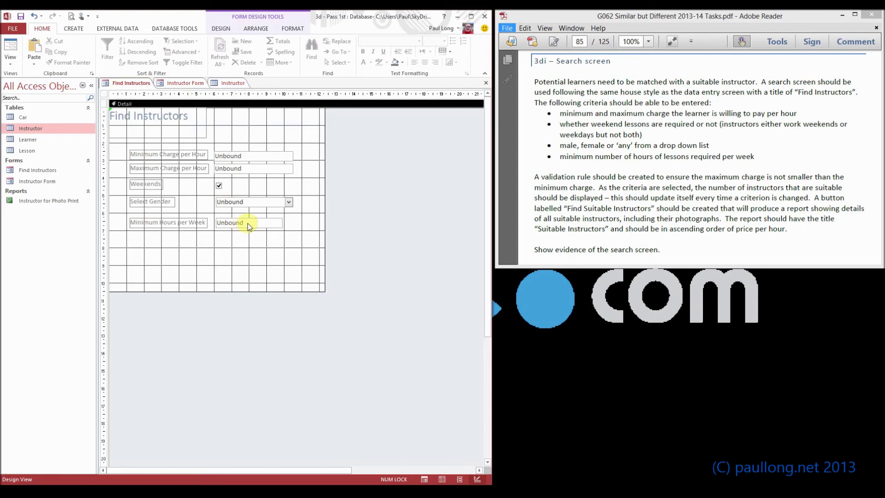
click(233, 84)
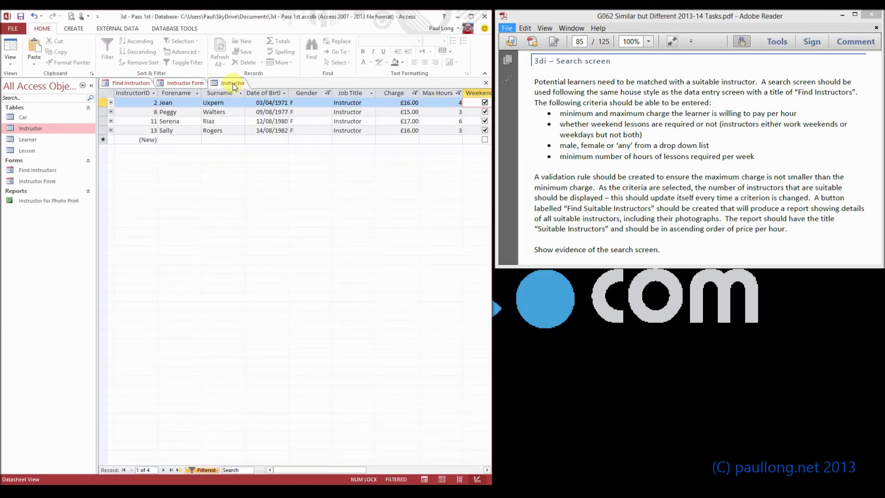
click(136, 83)
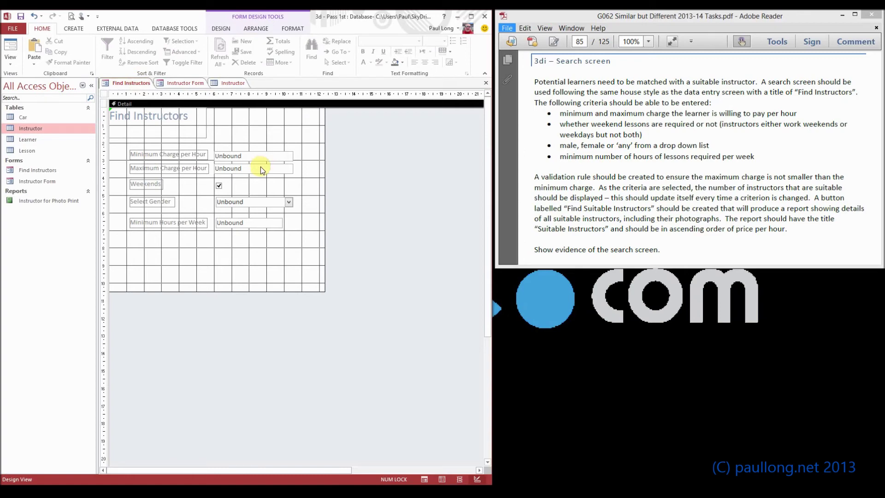
Draw an unbound text box below Minimum Hours per Week
click(222, 29)
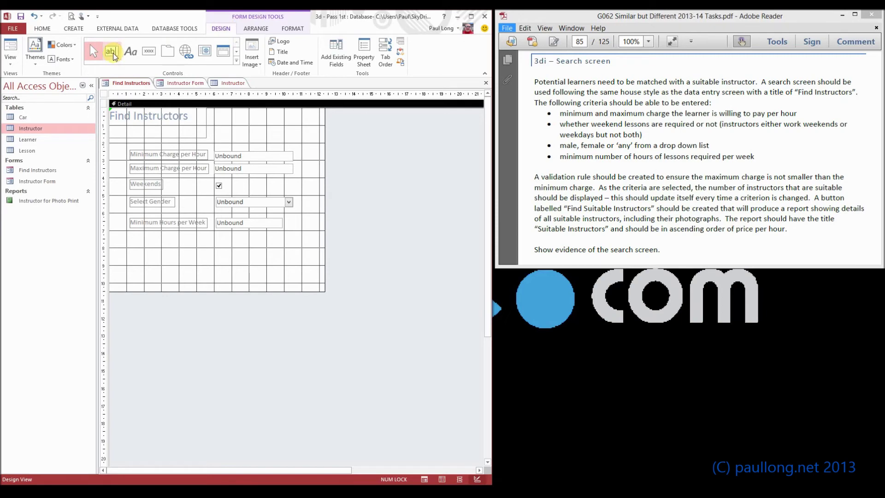
click(111, 51)
drag(216, 239, 261, 246)
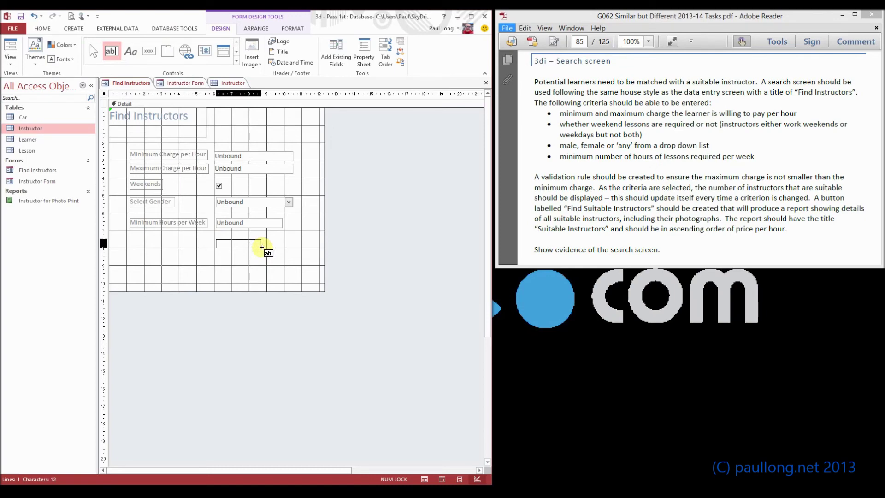
drag(262, 247, 261, 247)
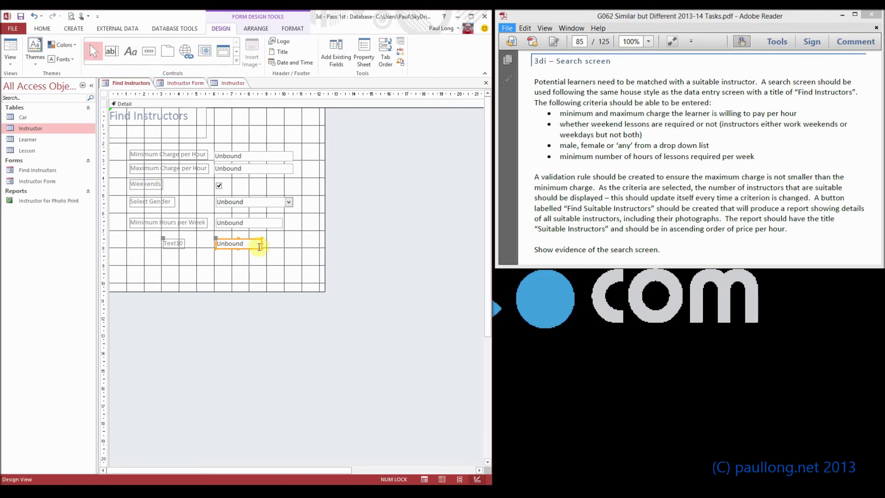
Relabel the Text10 label 'Number of Suitable Instructors' and align it left with the other labels
click(183, 241)
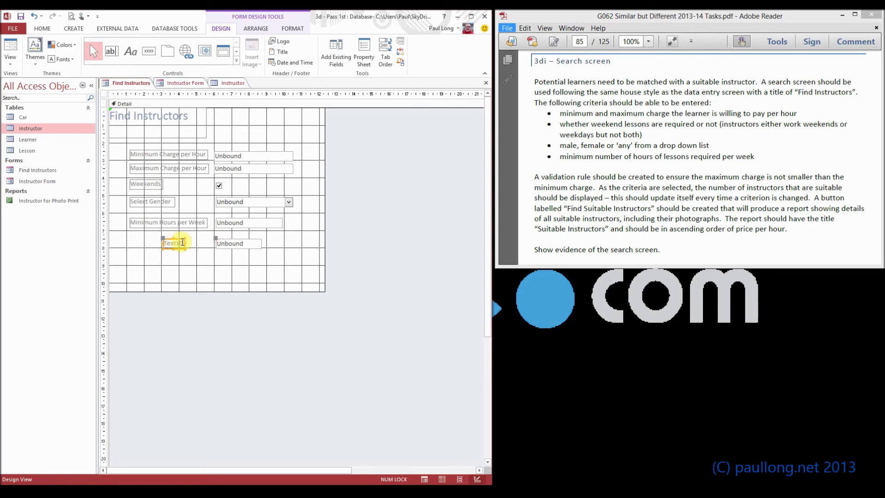
double_click(167, 243)
text(Num)
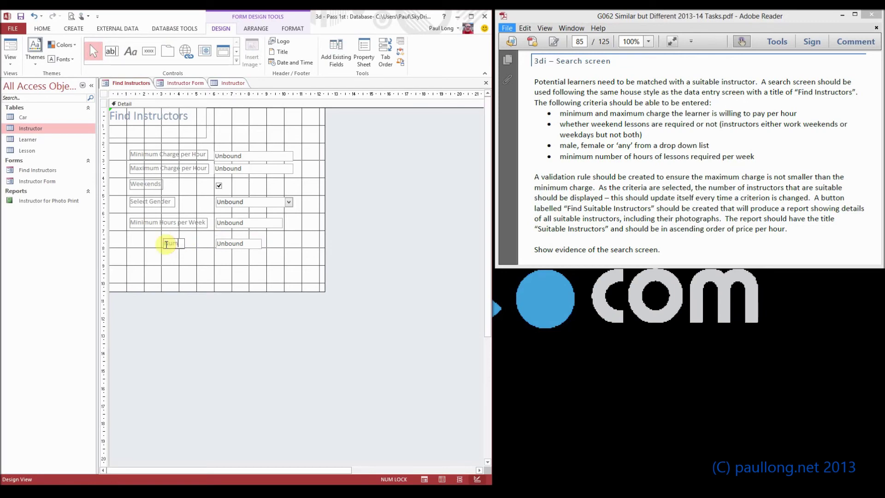
text(ber of Suitable Instructors)
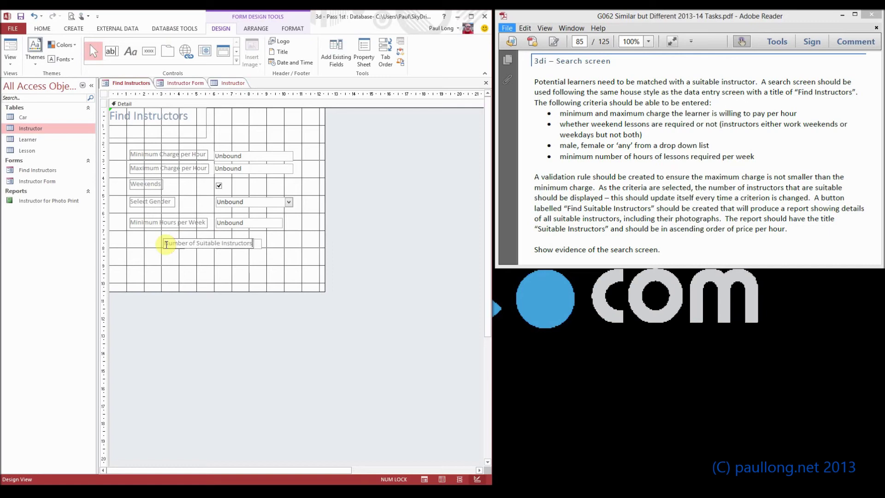
click(164, 239)
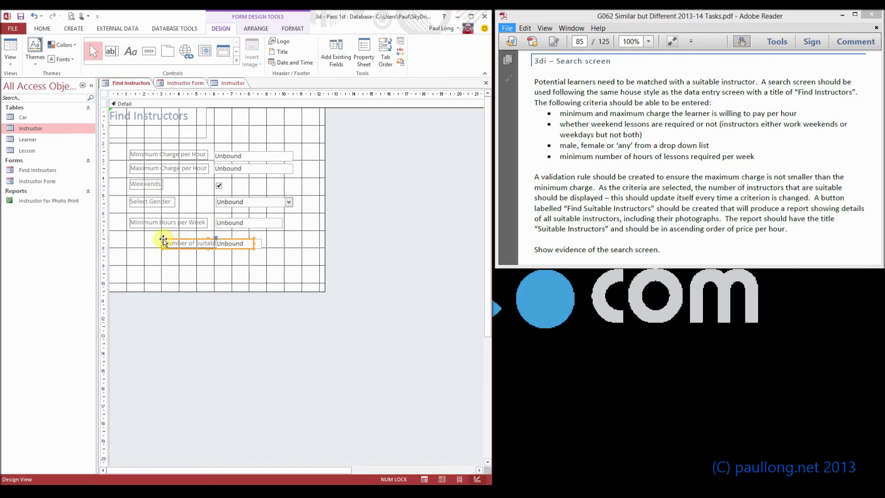
drag(164, 239, 128, 239)
click(216, 271)
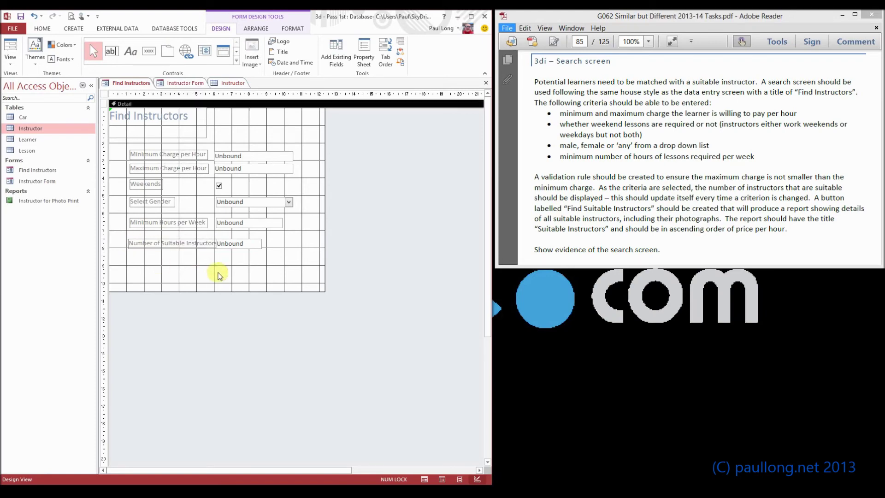
click(222, 246)
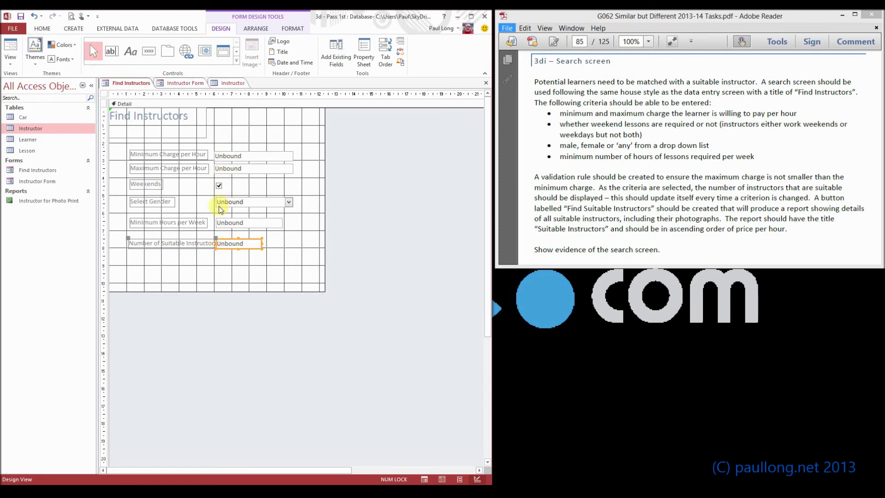
click(245, 259)
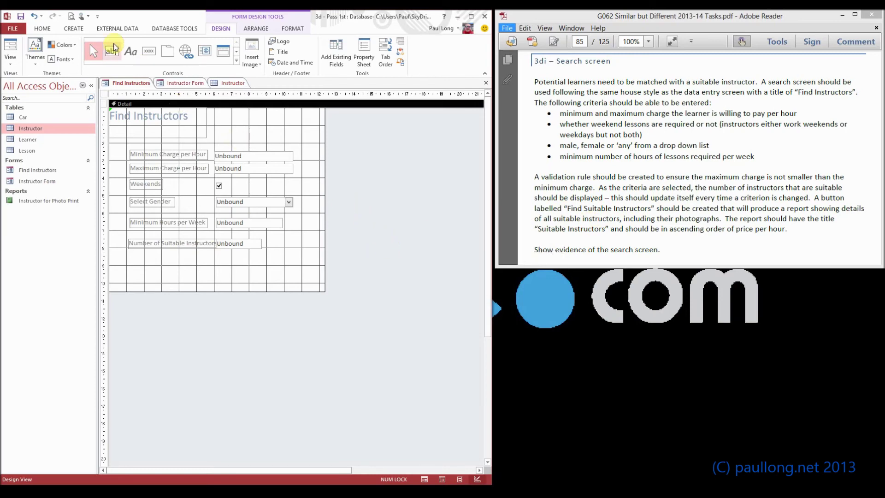
Draw a button below the count box, skip the wizard, and caption it 'Find Suitable Instructors'
click(150, 51)
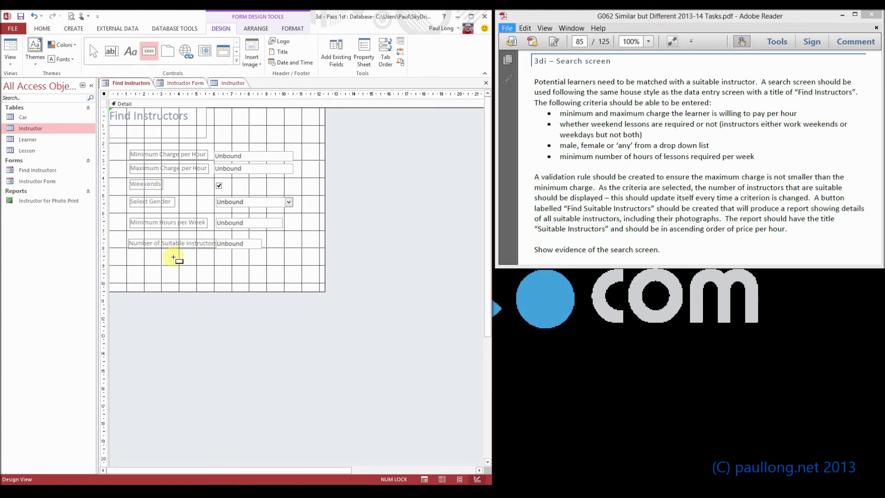
drag(174, 258, 258, 276)
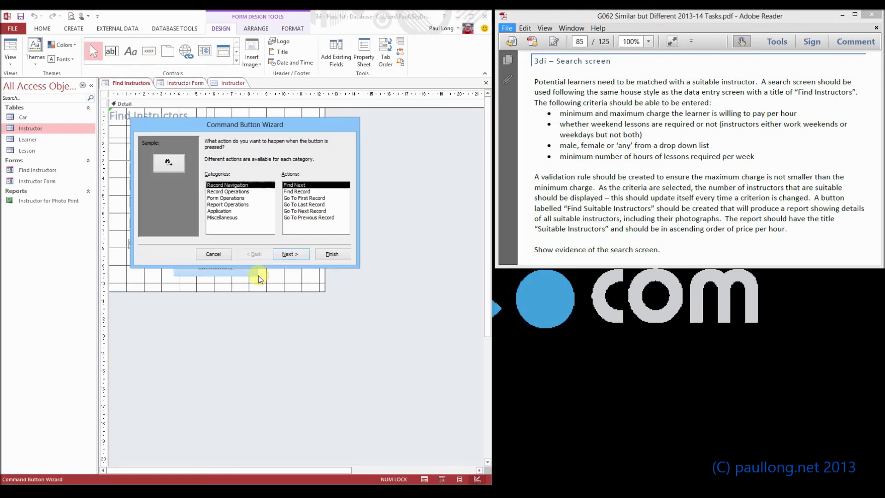
click(219, 256)
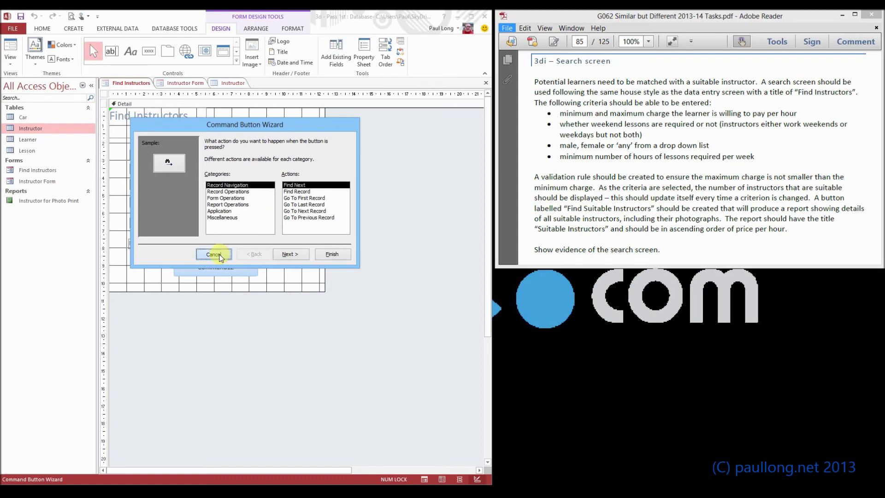
click(230, 267)
drag(235, 266, 198, 267)
text(Find )
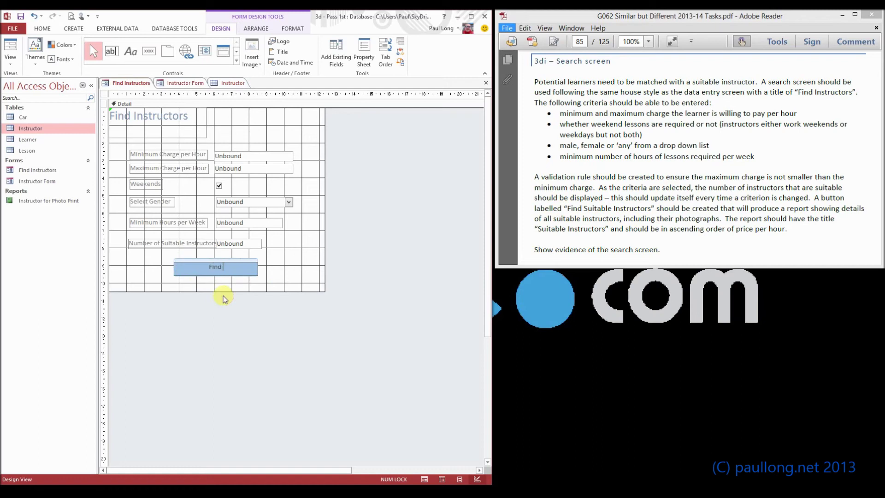
text(Suitable Instructors)
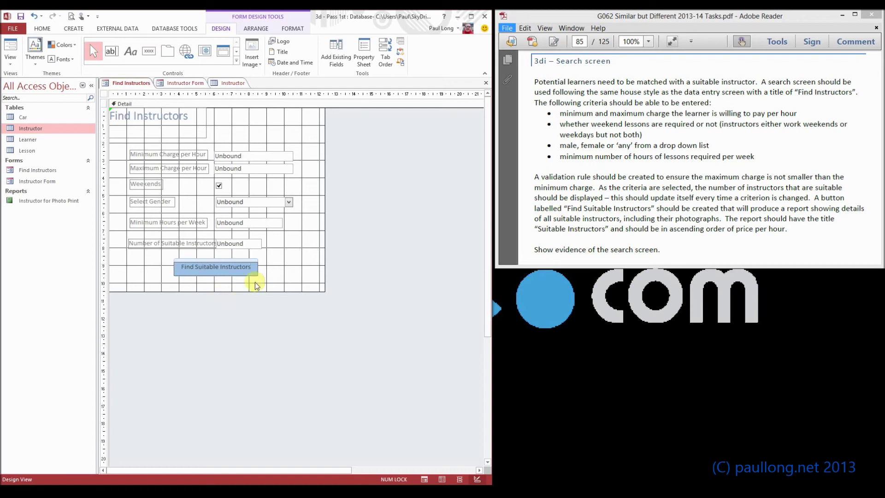
click(272, 264)
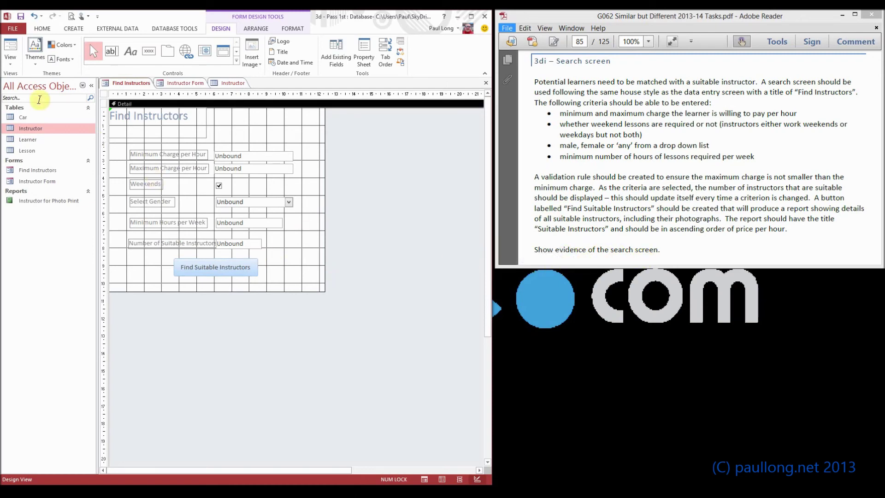
click(12, 48)
Open the Property Sheet for the Minimum Charge per Hour box, Text0
click(232, 155)
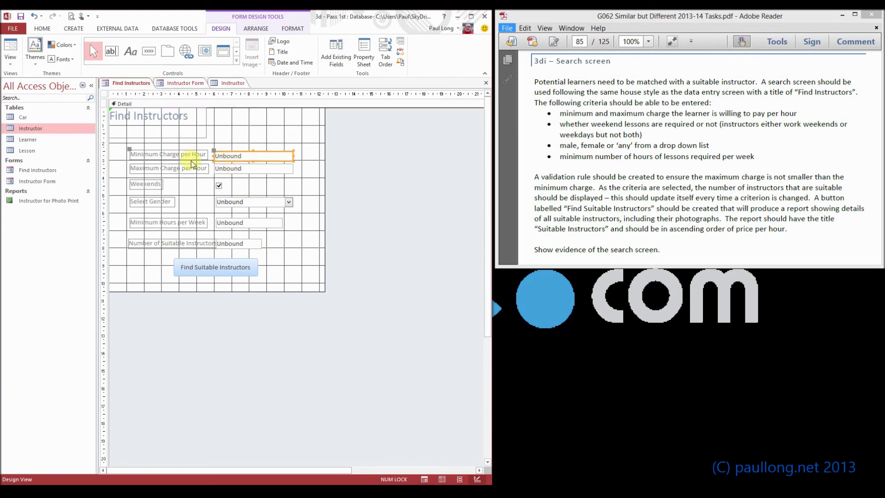
click(246, 168)
click(217, 186)
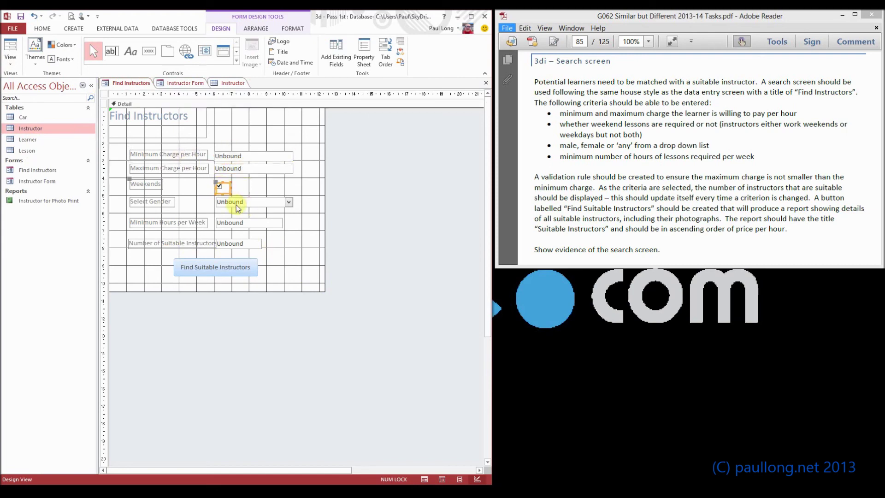
click(237, 200)
click(236, 158)
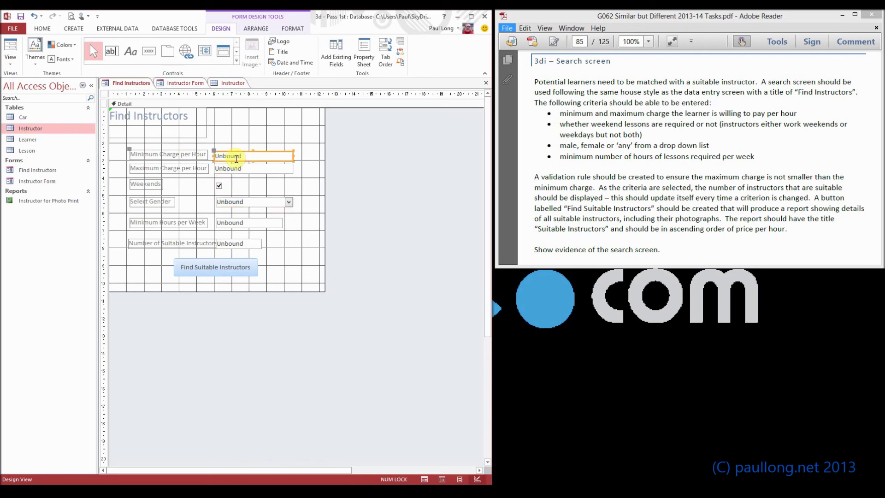
double_click(235, 158)
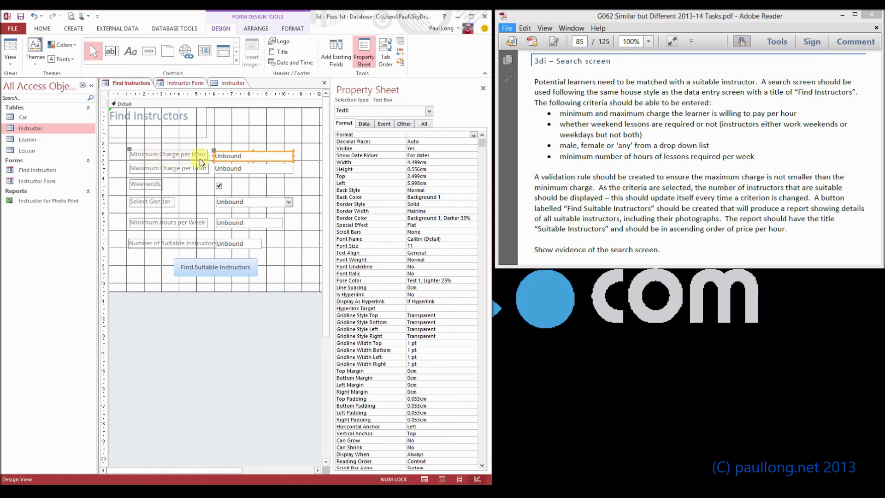
In the All tab, rename Text0 to MinCharge, Text2 to MaxCharge and Check4 to WeCheck
click(424, 123)
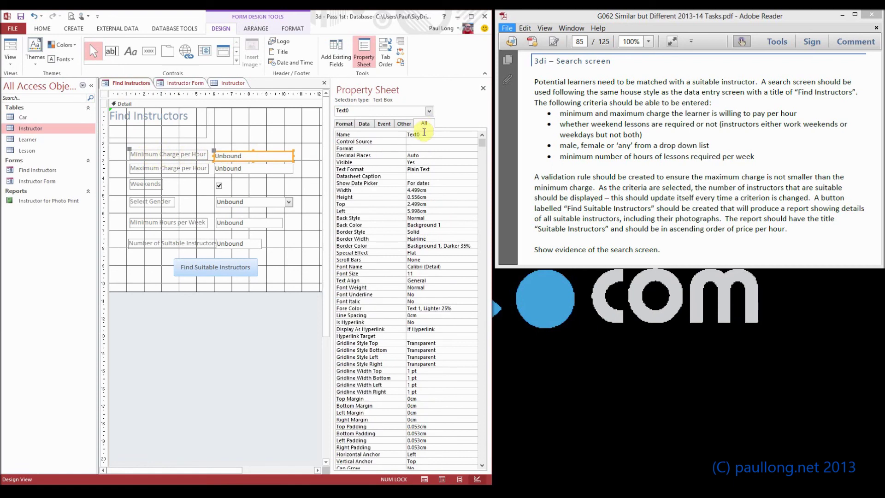
double_click(415, 134)
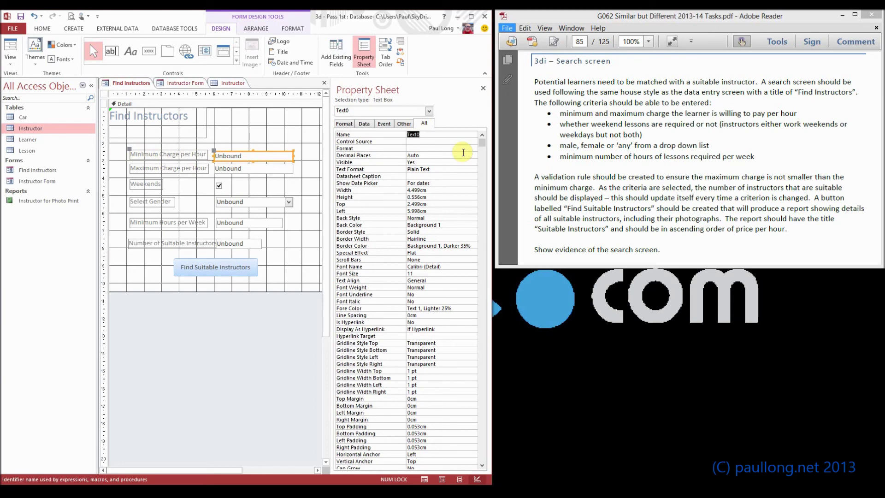
text(MinCharge)
click(280, 169)
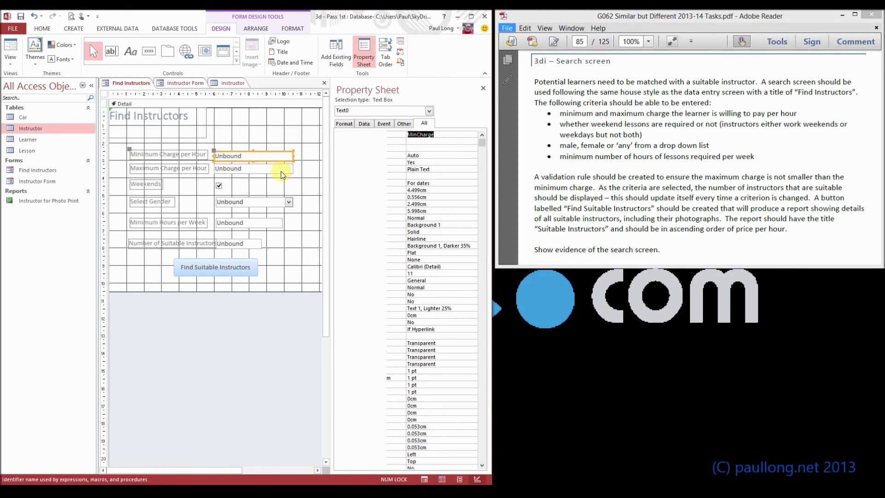
double_click(415, 135)
text(Ma)
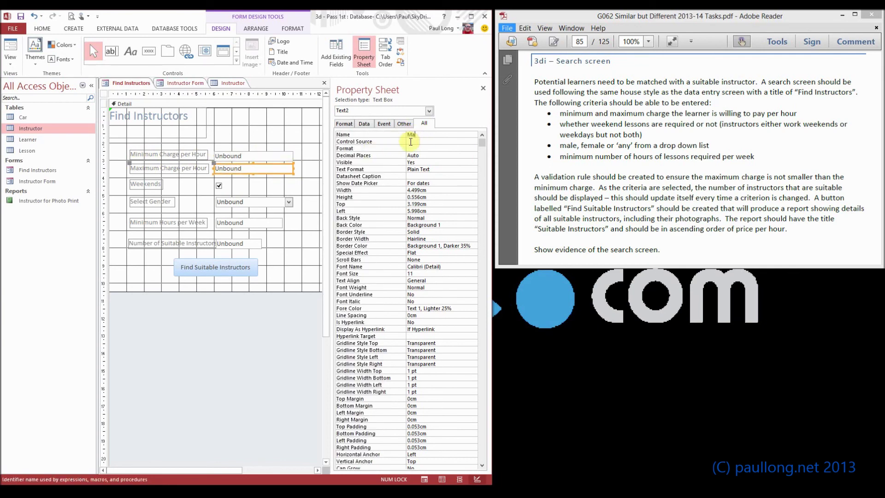
text(xCharge)
click(219, 186)
right_click(220, 185)
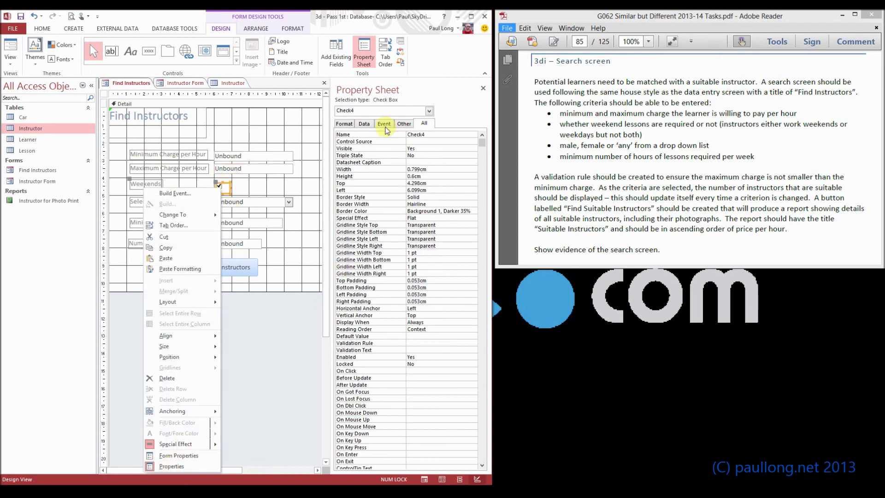
click(424, 123)
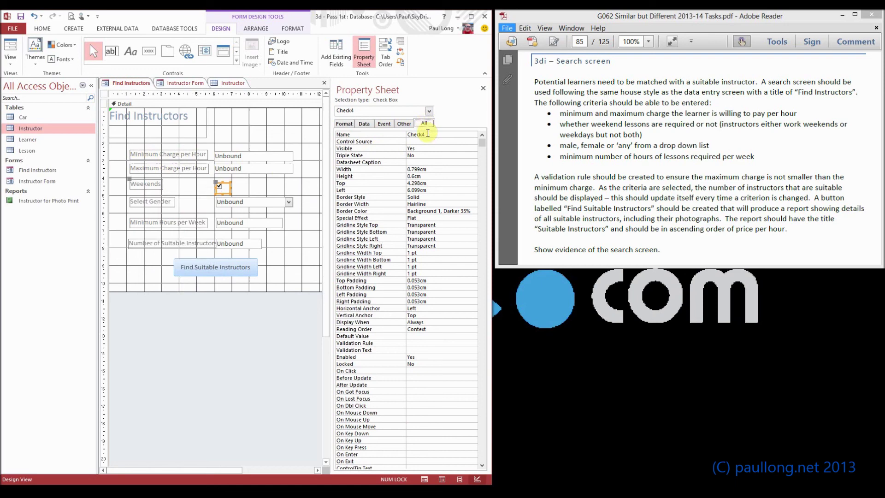
double_click(429, 134)
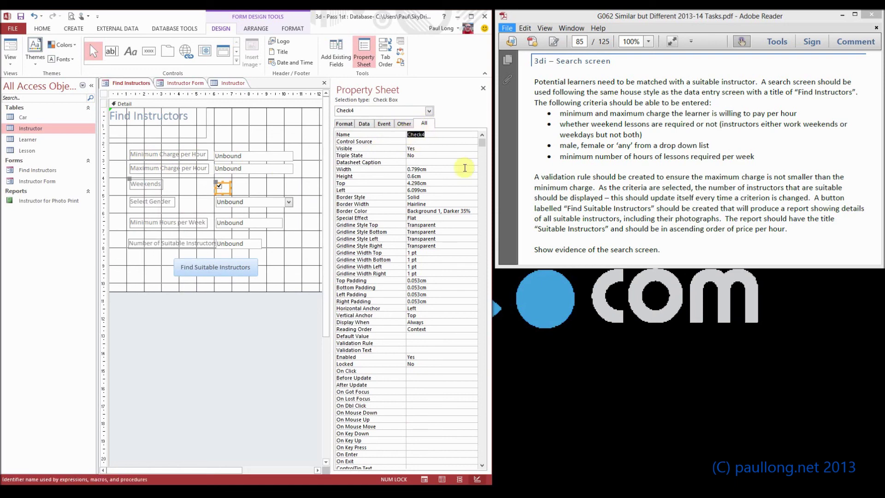
text(We)
Rename Combo6 to GenderCom, Text8 to MinHours and Text10 to NumberInstructors
click(231, 206)
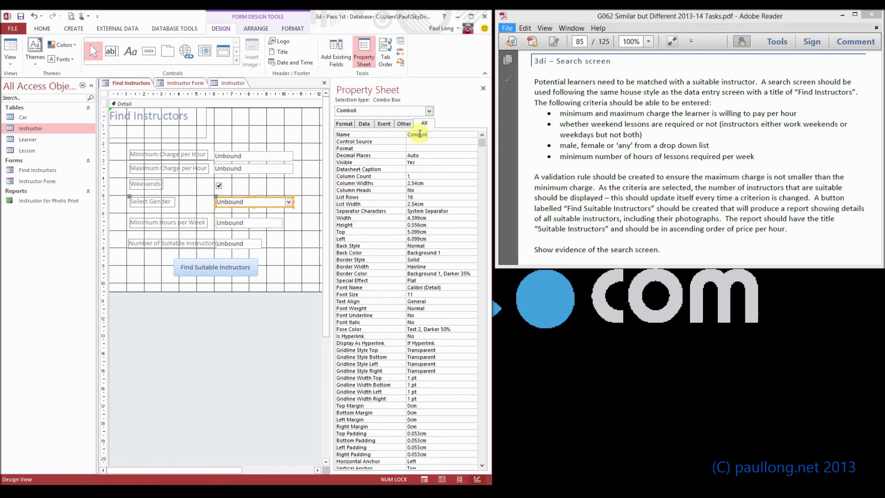
click(398, 134)
text(Gender)
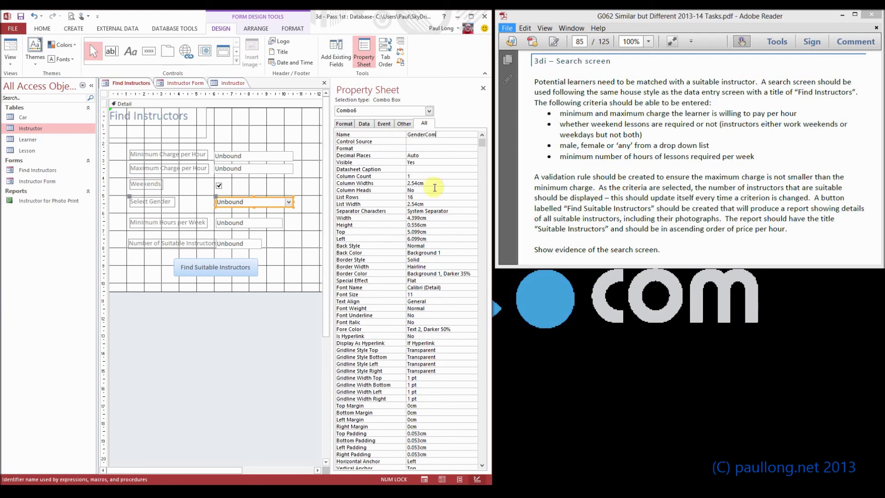
click(243, 226)
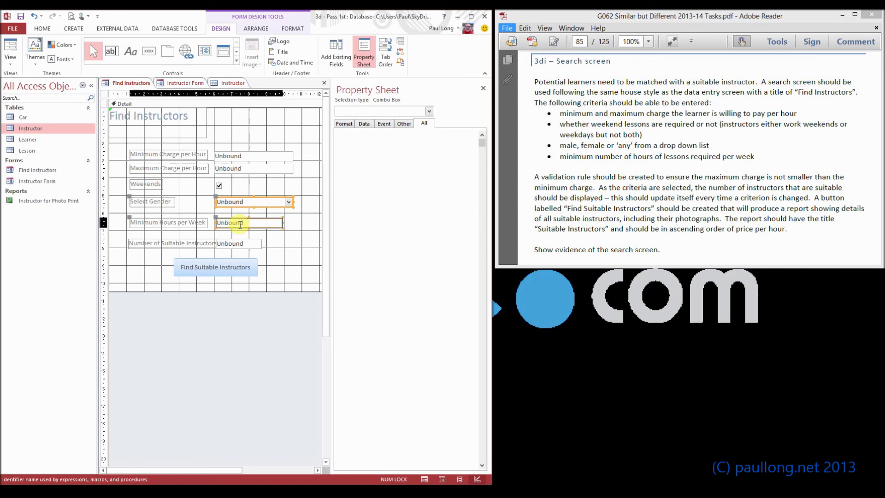
click(396, 135)
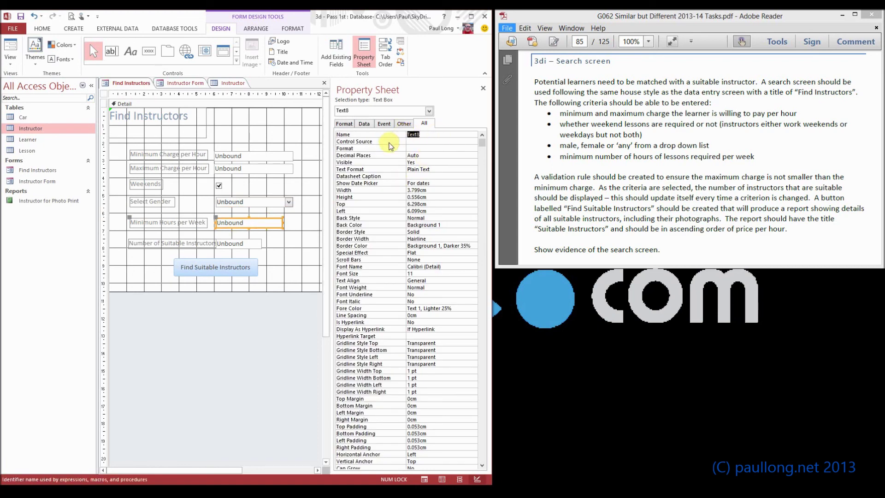
text(Minimum Hours)
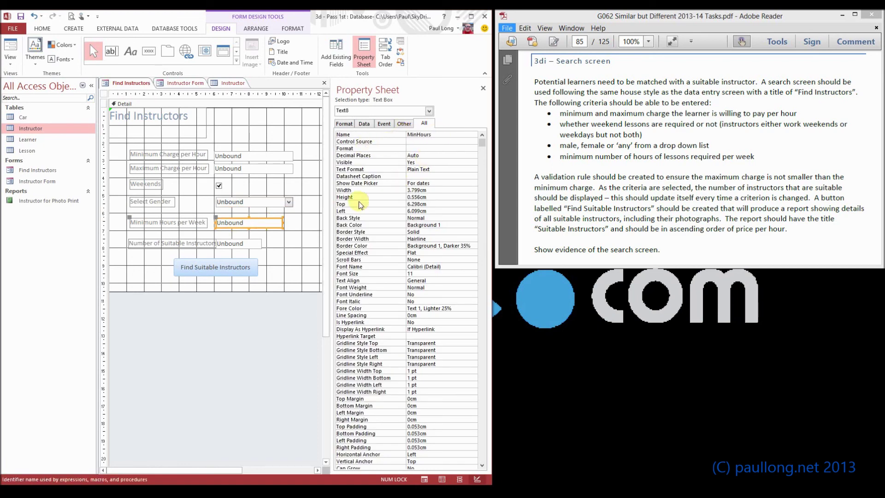
click(229, 243)
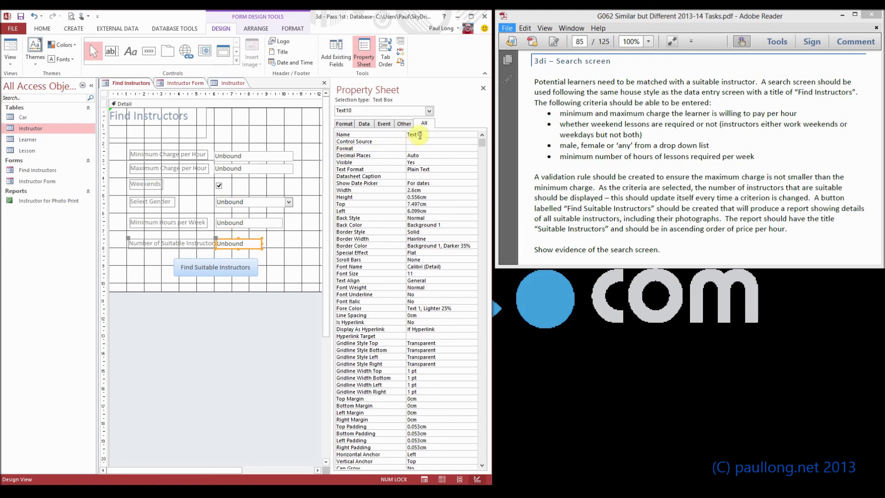
click(398, 134)
text(NumberInstructors)
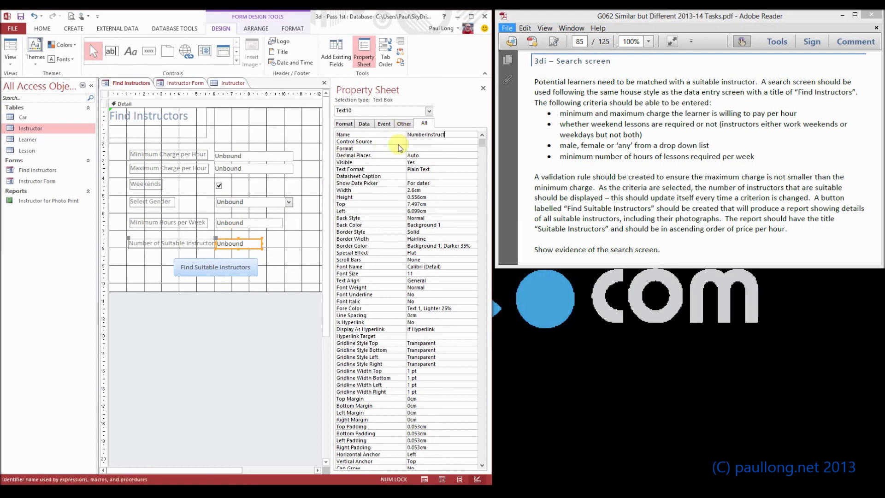
click(434, 149)
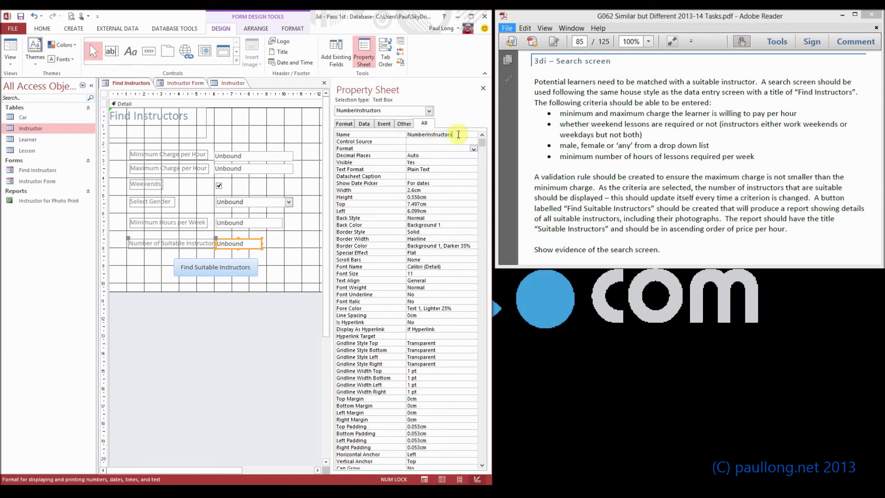
click(458, 135)
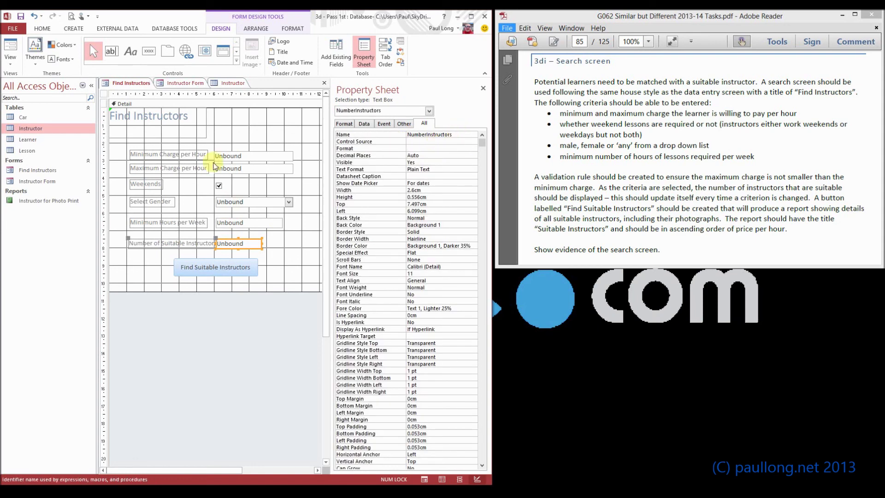